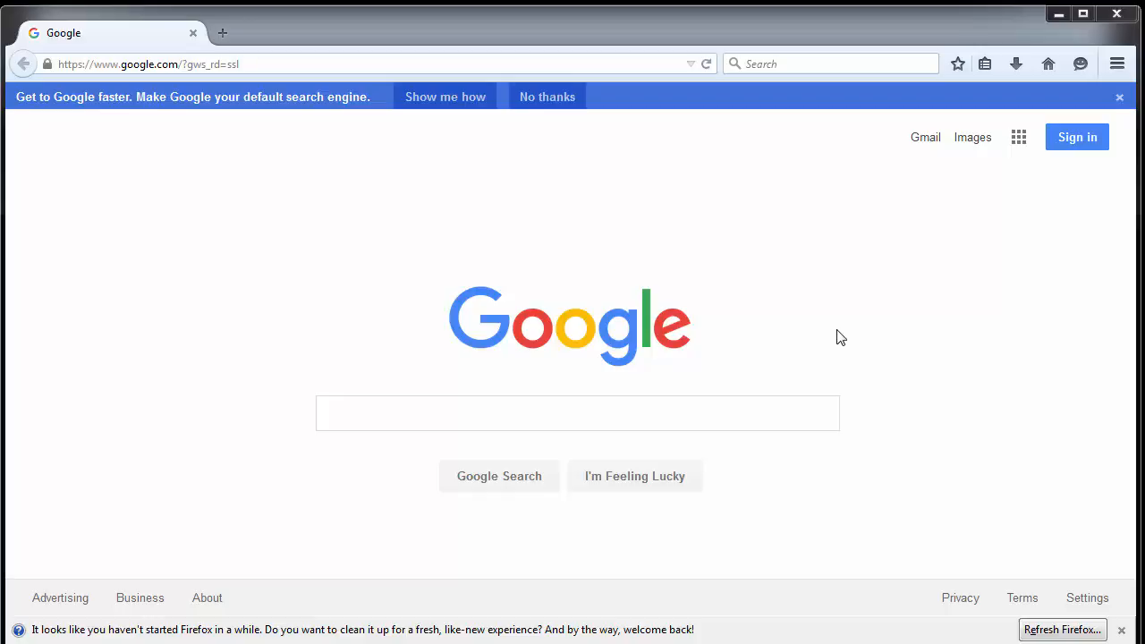
# Step: Sign in to Google with the second listed account, using the password already filled in
pyautogui.click(1078, 143)
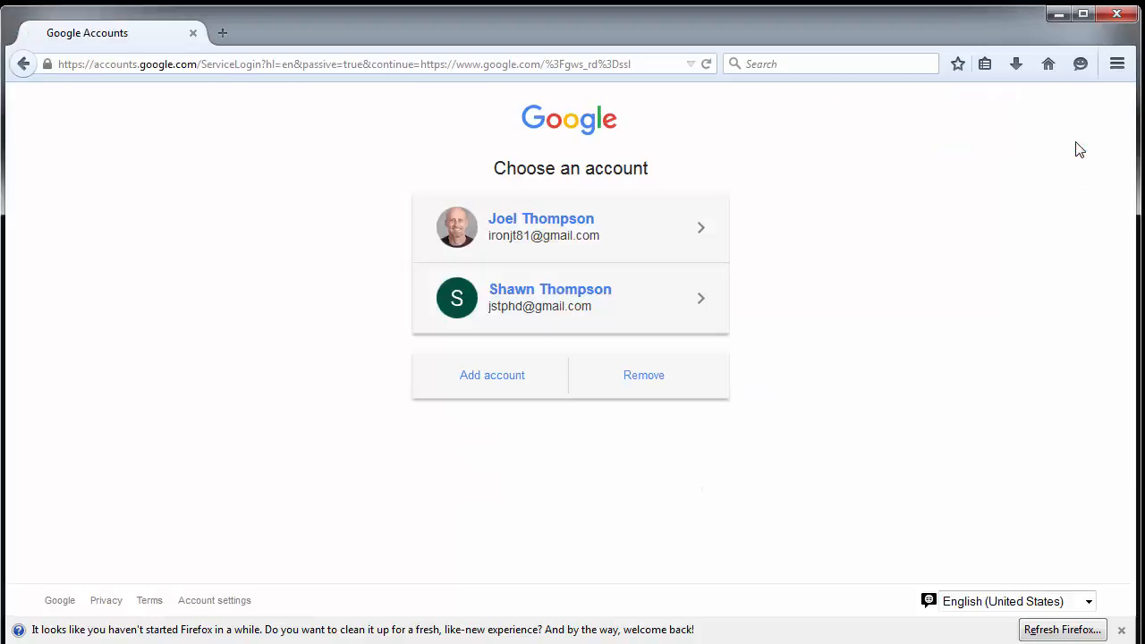
pyautogui.click(531, 306)
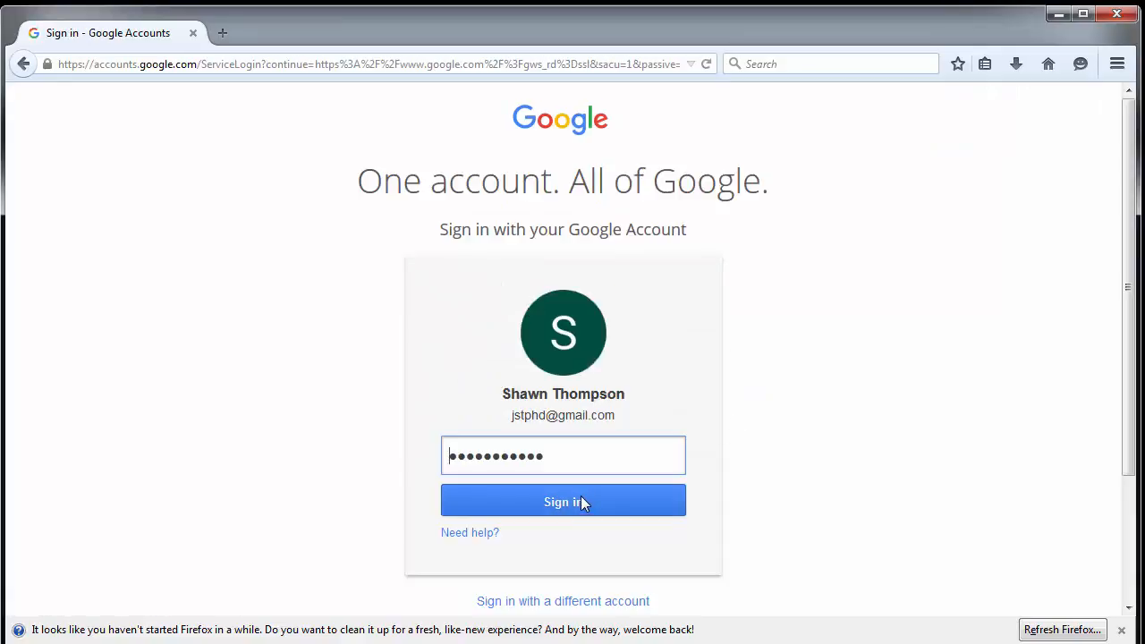
pyautogui.click(580, 502)
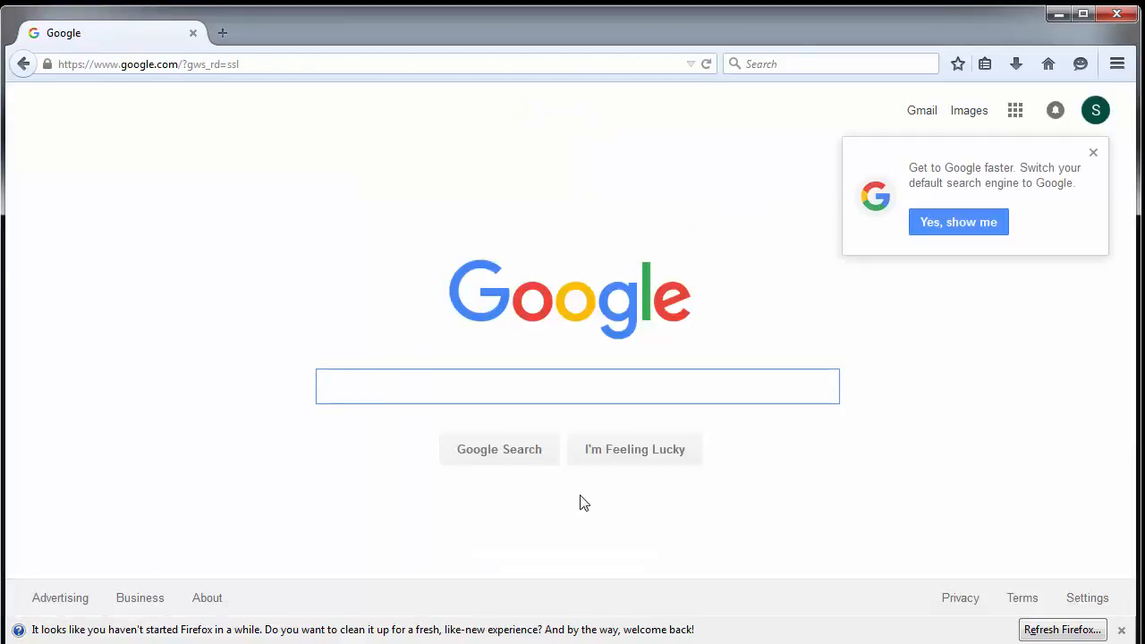
# Step: Open Gmail and view the Google My Business email inviting the account to manage Chemistry Talks With Dr T
pyautogui.click(924, 112)
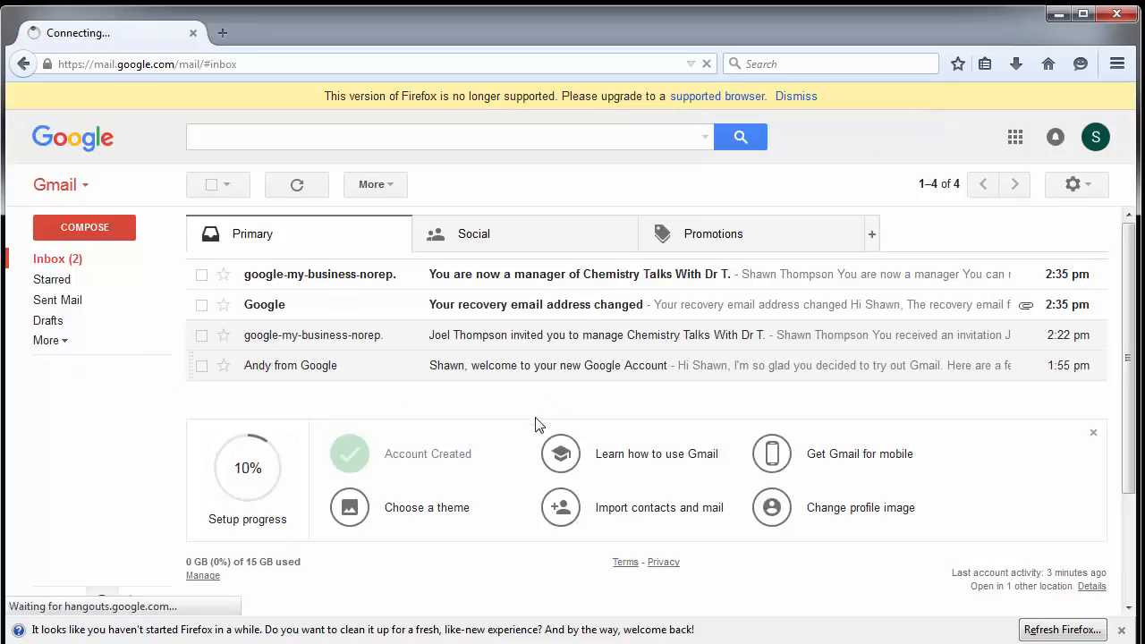
pyautogui.click(541, 345)
pyautogui.scroll(-2, 759, 435)
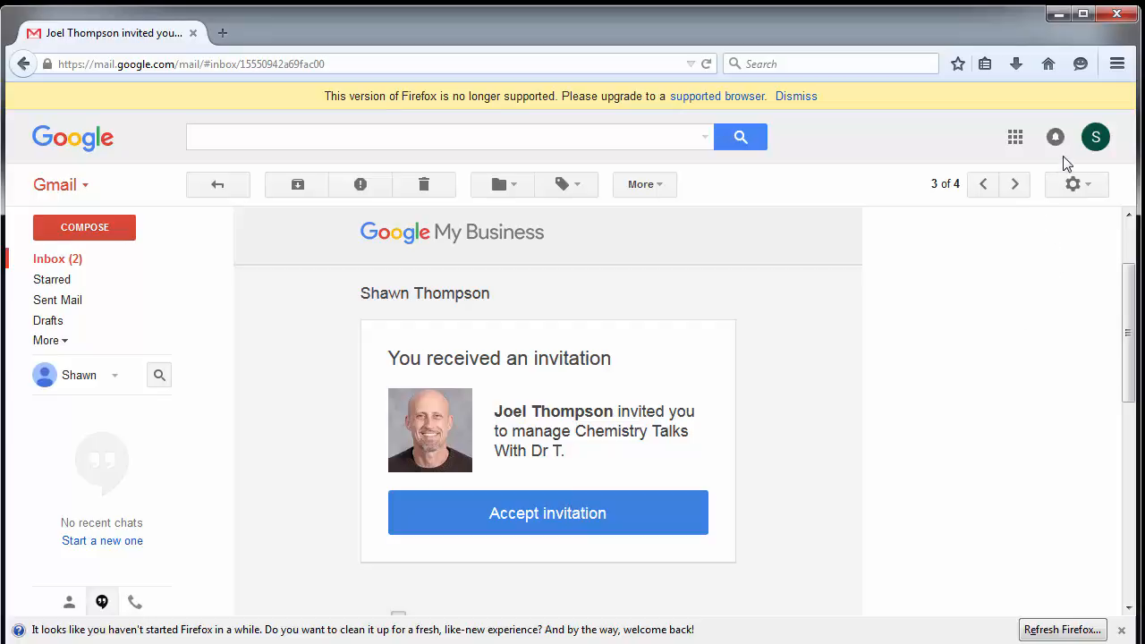
# Step: Go to YouTube from the Google apps and switch to the Chemistry Talks With Dr T channel account
pyautogui.click(1018, 140)
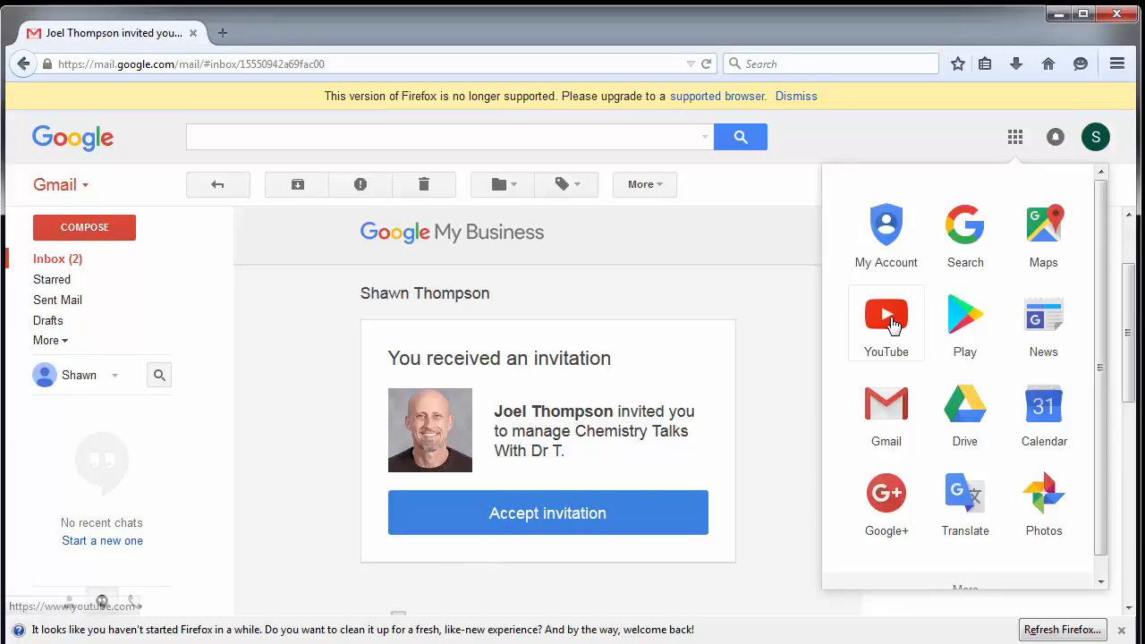
pyautogui.click(891, 320)
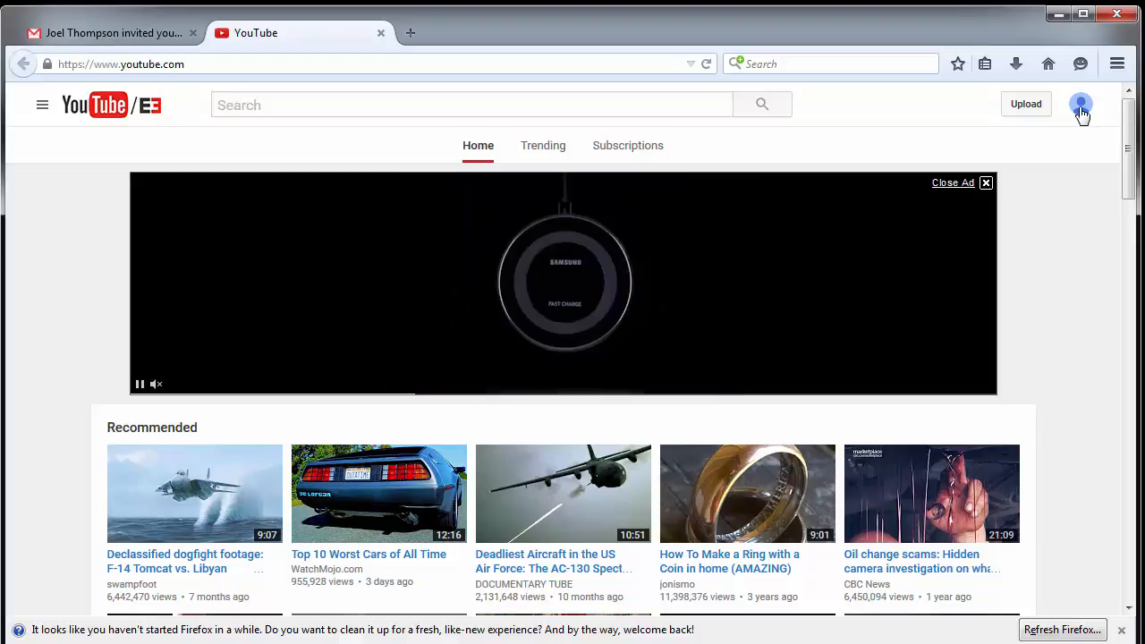
pyautogui.click(1082, 108)
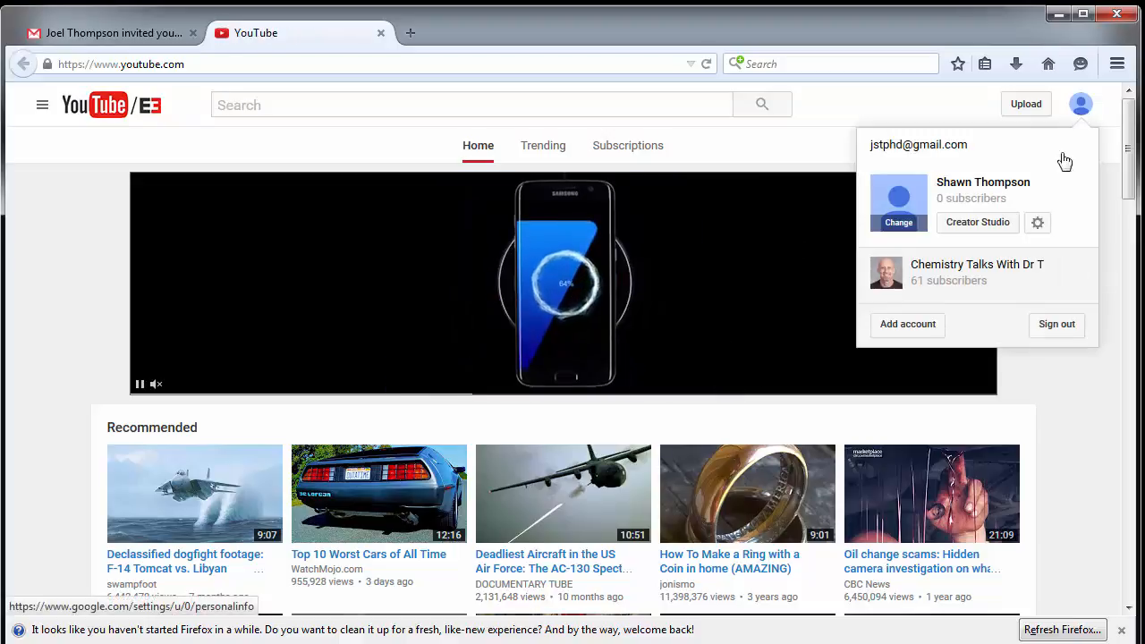
pyautogui.click(971, 266)
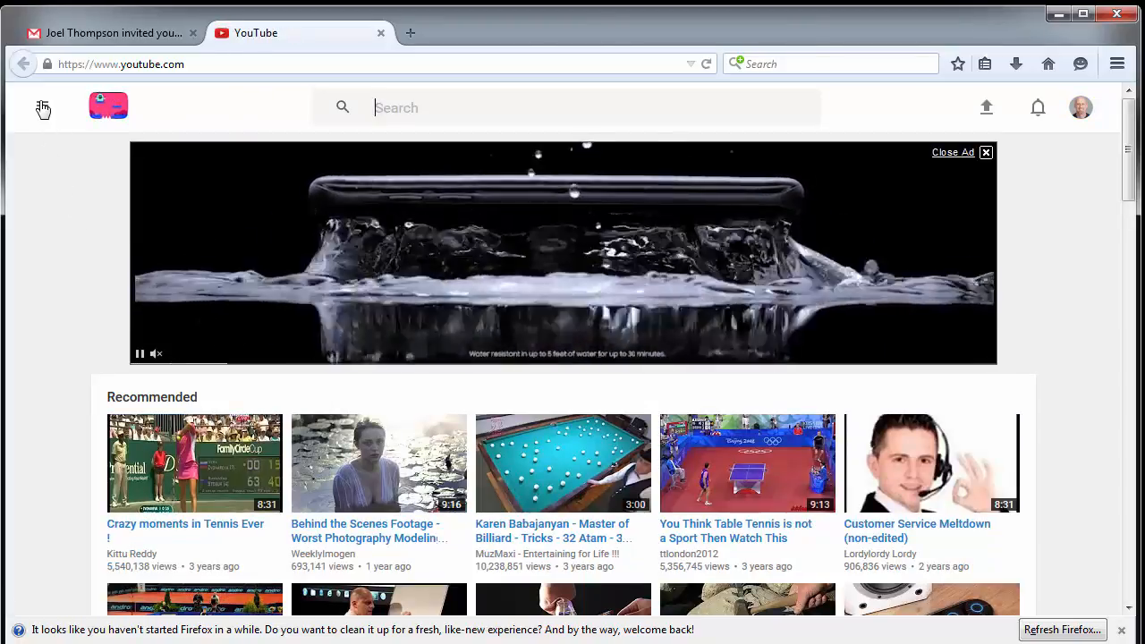
# Step: Open the Chemistry Talks With Dr T channel page and go to its Video Manager
pyautogui.click(42, 108)
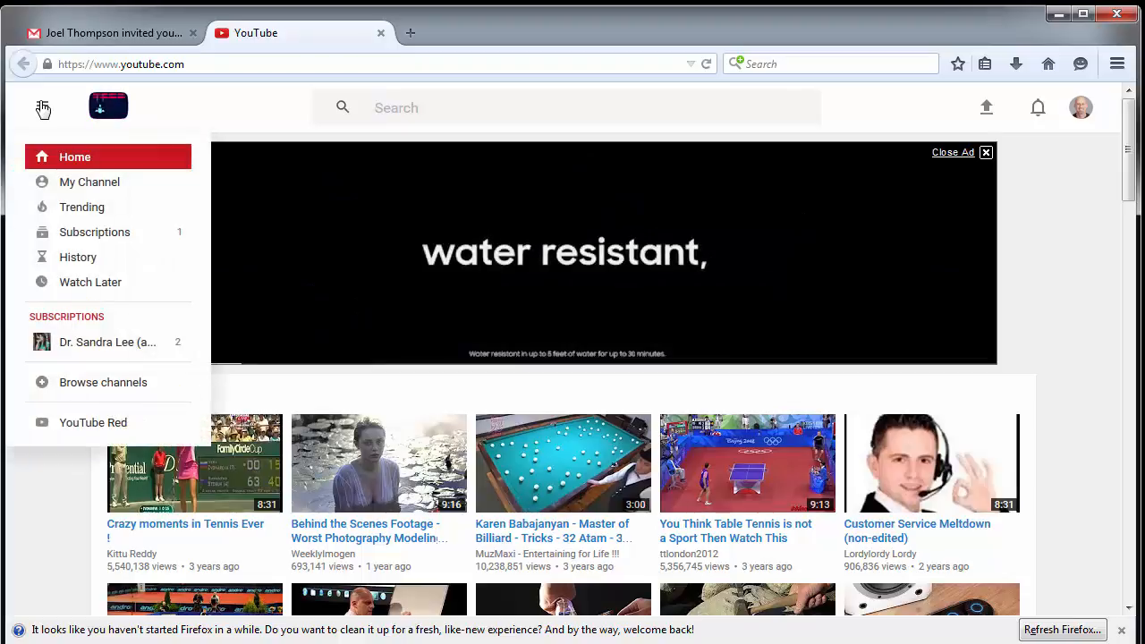
pyautogui.click(82, 184)
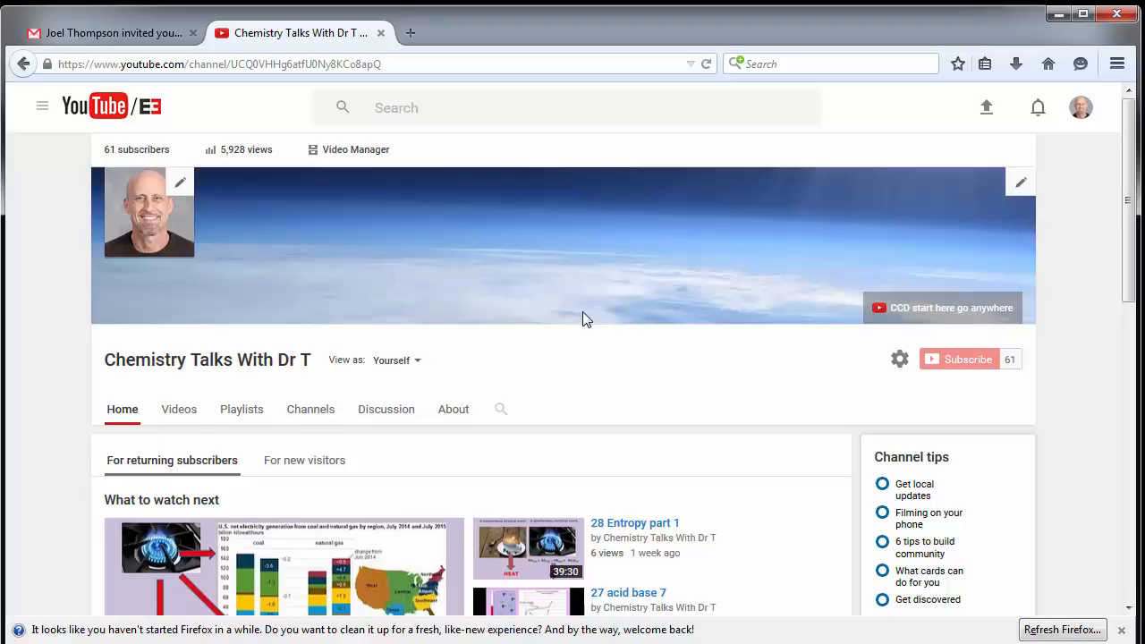
pyautogui.click(353, 153)
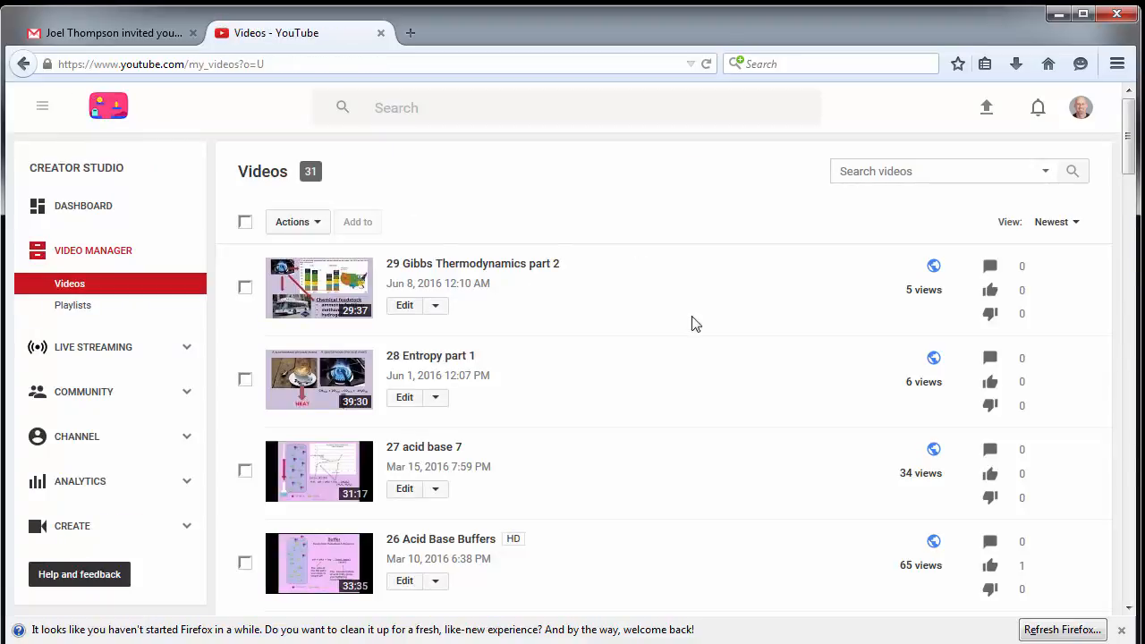
# Step: Look through the channel's uploaded videos down to the end of the list, including its second page
pyautogui.scroll(-10, 671, 313)
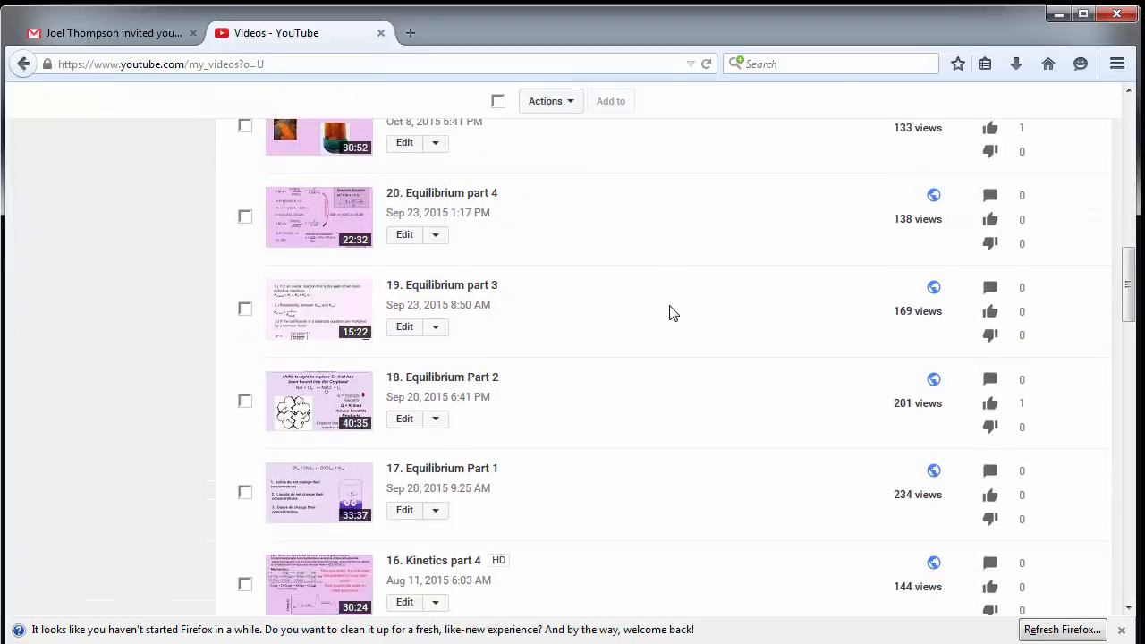
pyautogui.scroll(-10, 673, 312)
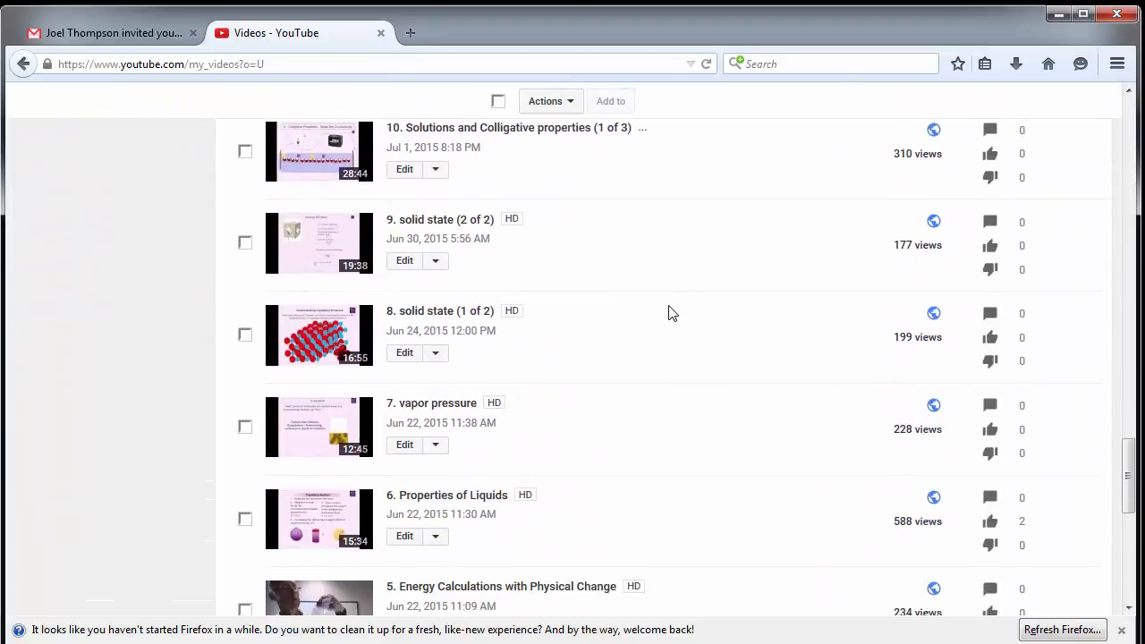
pyautogui.scroll(-6, 673, 312)
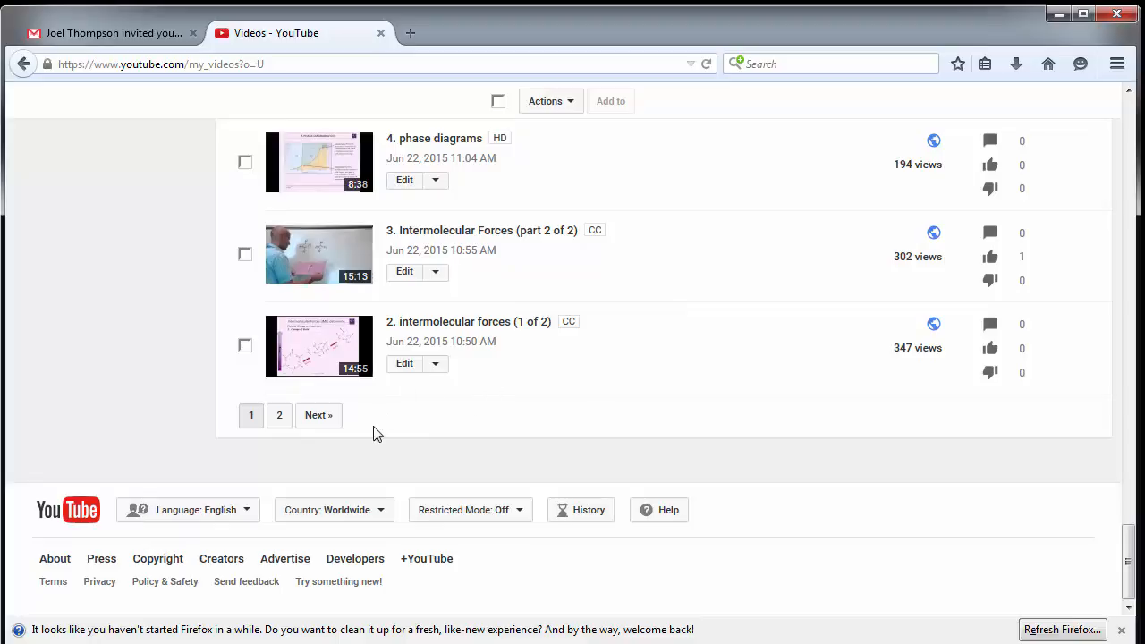
pyautogui.click(319, 416)
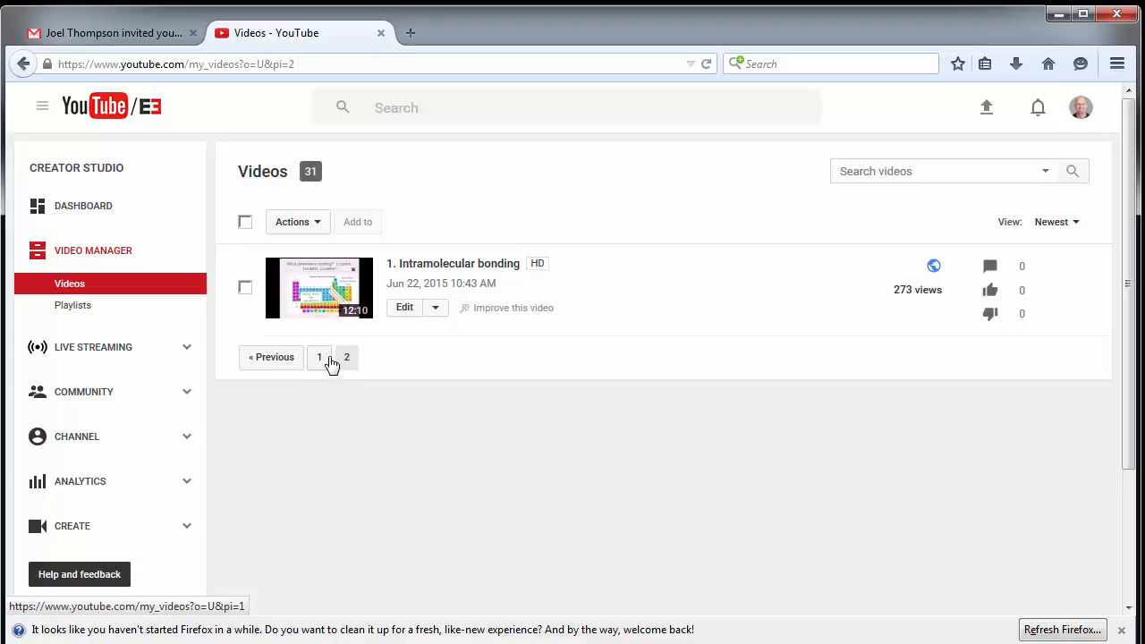
# Step: Return to the first page of videos and open Subtitles & CC for "4. phase diagrams"
pyautogui.click(320, 359)
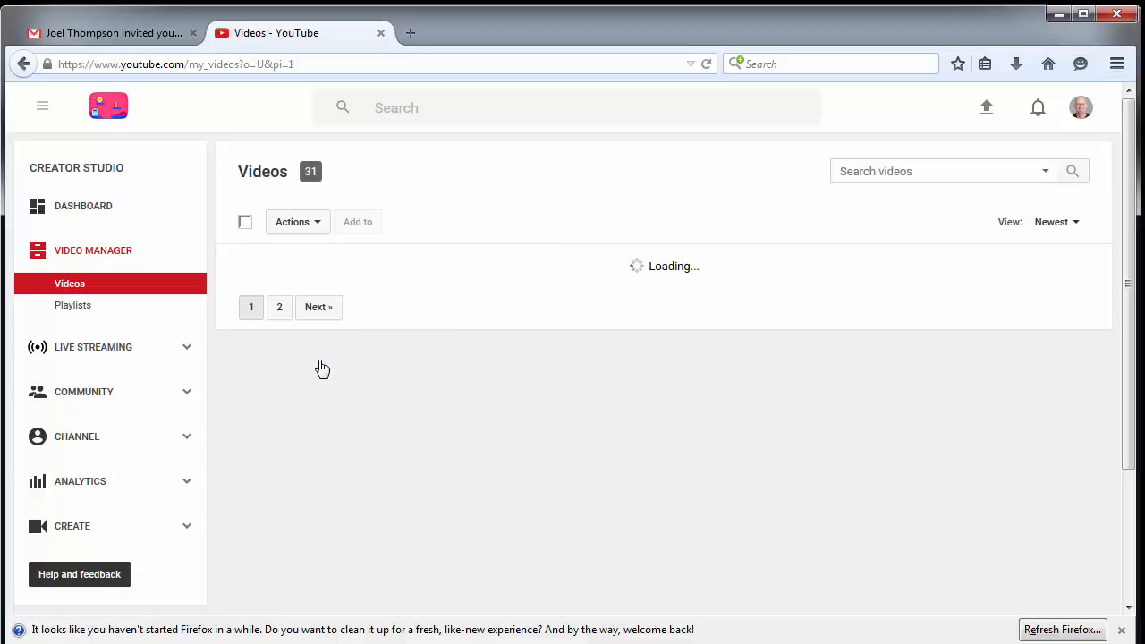
pyautogui.scroll(-3, 481, 412)
pyautogui.scroll(-15, 481, 412)
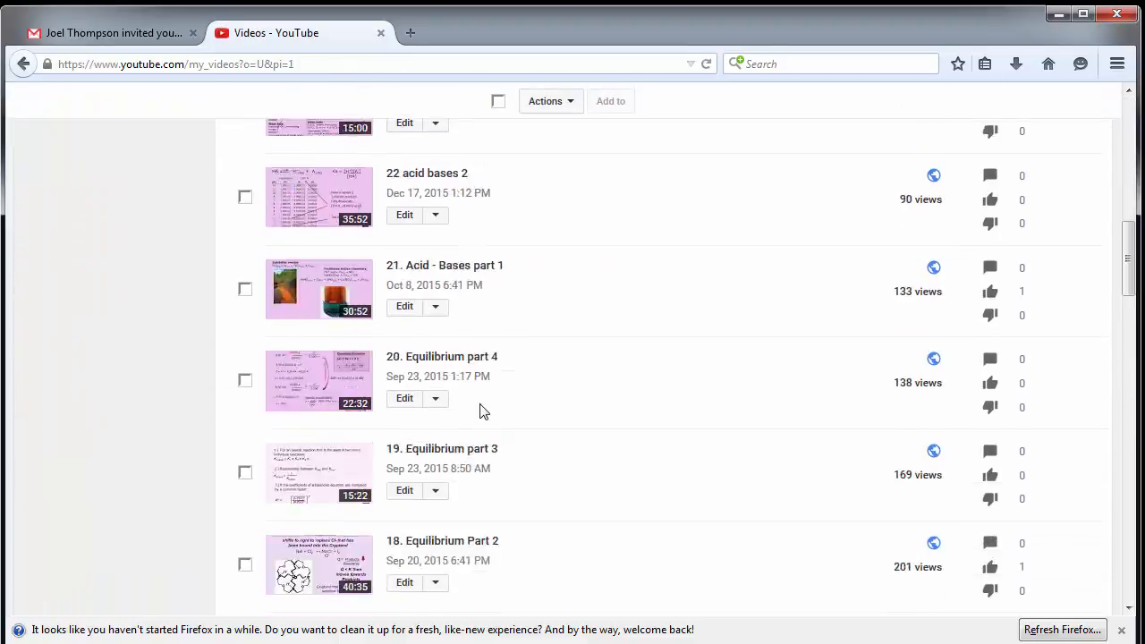
pyautogui.scroll(-12, 481, 407)
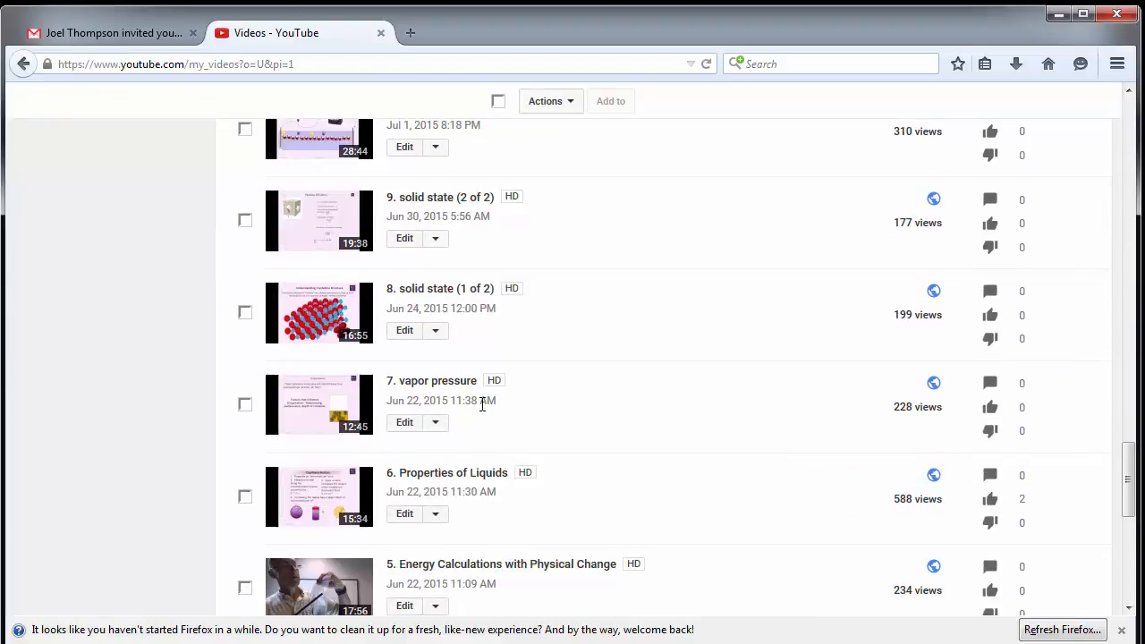
pyautogui.scroll(2, 472, 426)
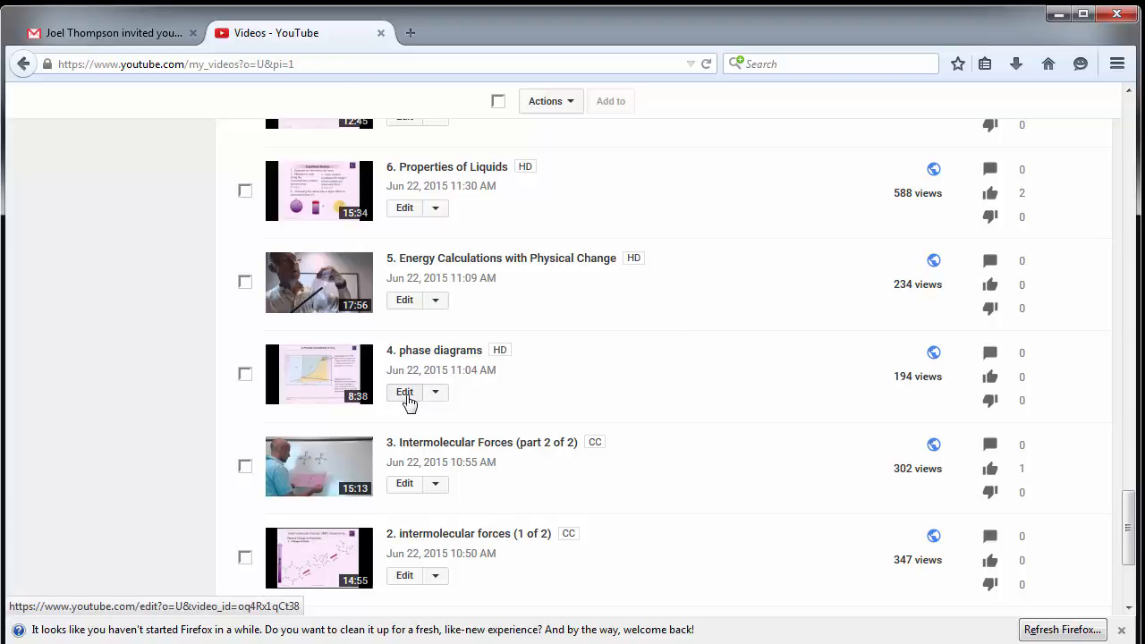
pyautogui.click(436, 395)
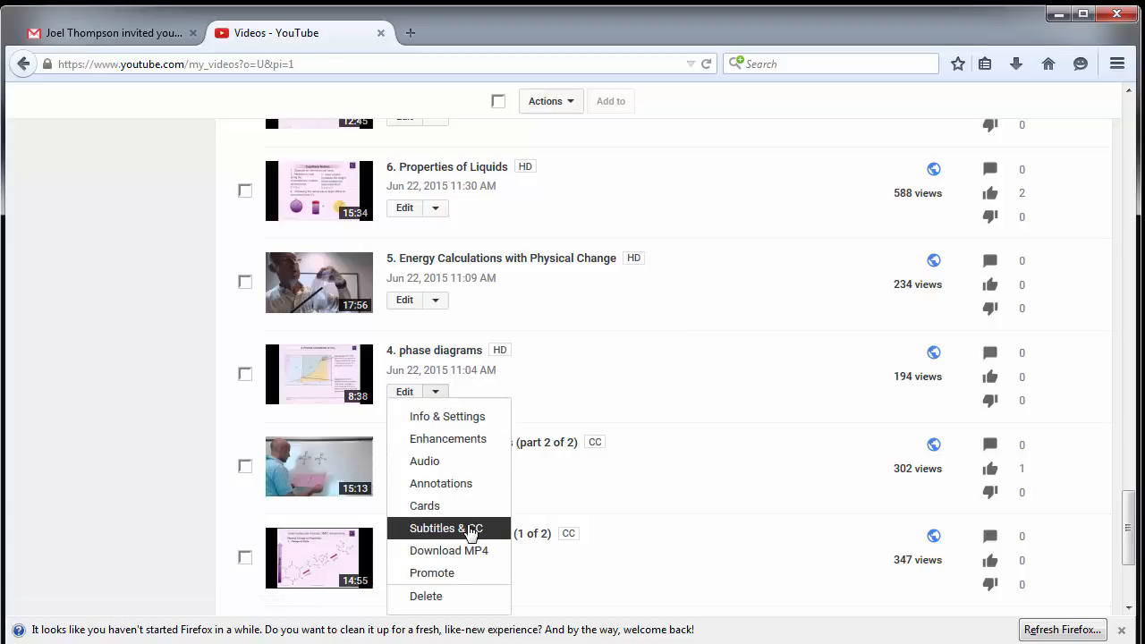
pyautogui.click(472, 529)
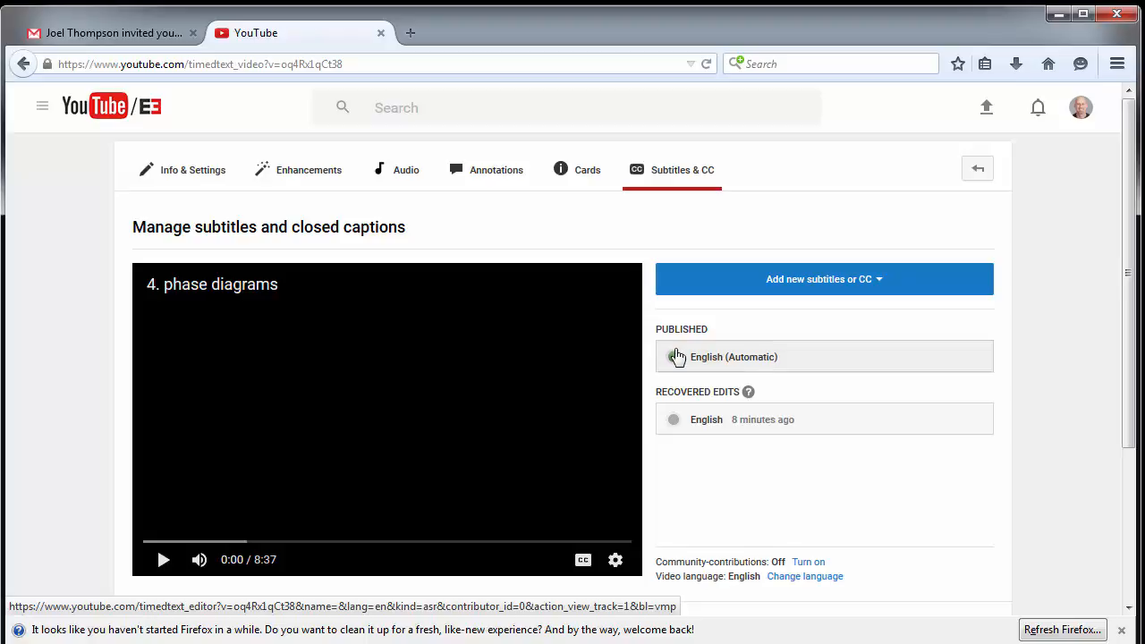
# Step: Open the published English (Automatic) subtitles for editing and agree to overwrite them with an editable copy
pyautogui.click(739, 362)
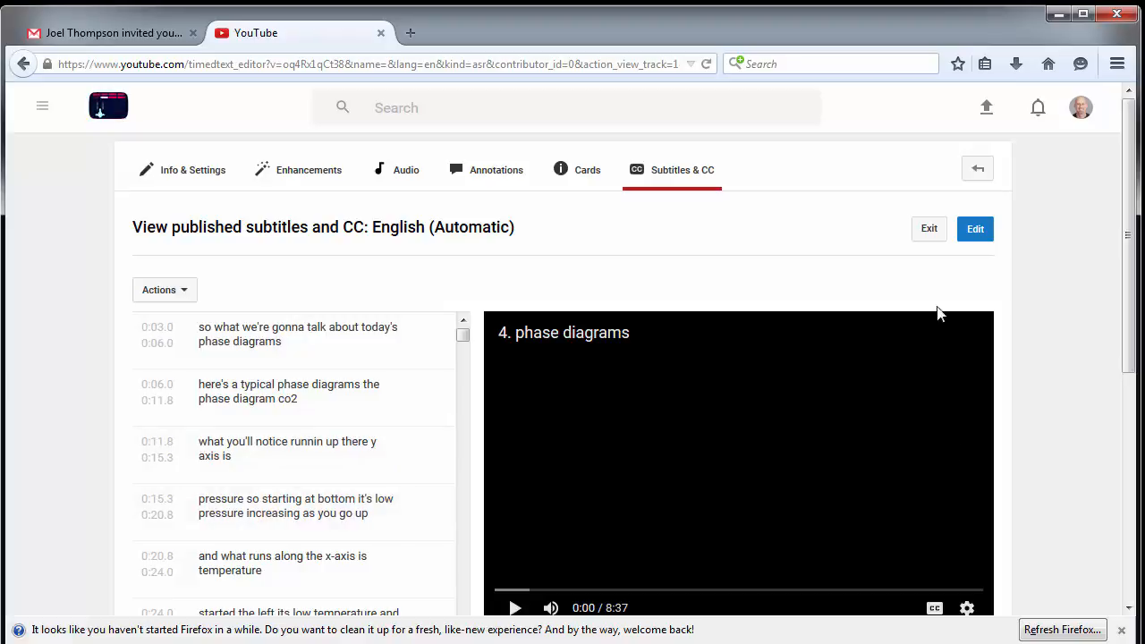
pyautogui.click(976, 229)
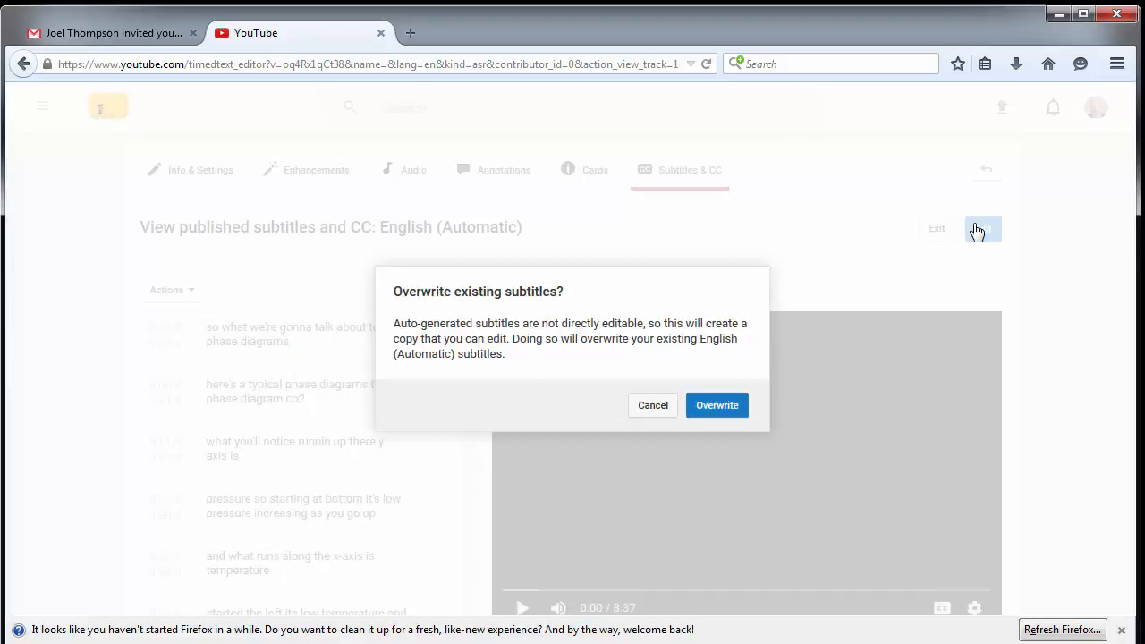
pyautogui.click(718, 407)
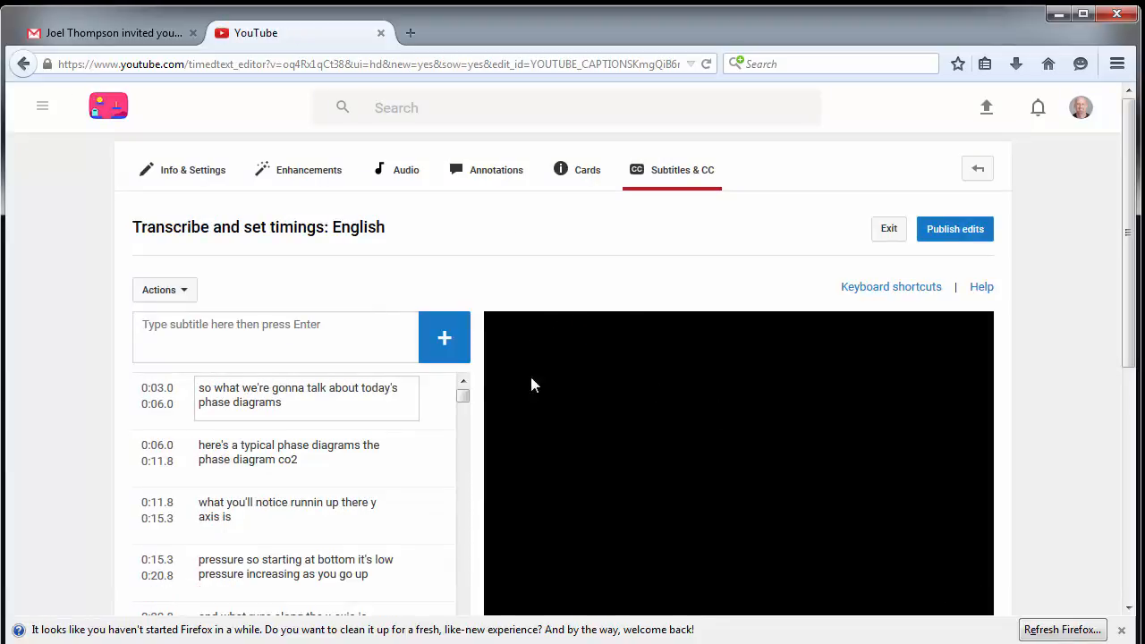
# Step: Play the opening of the video to check the subtitles against the speech, pausing at about 0:10
pyautogui.scroll(-2, 527, 393)
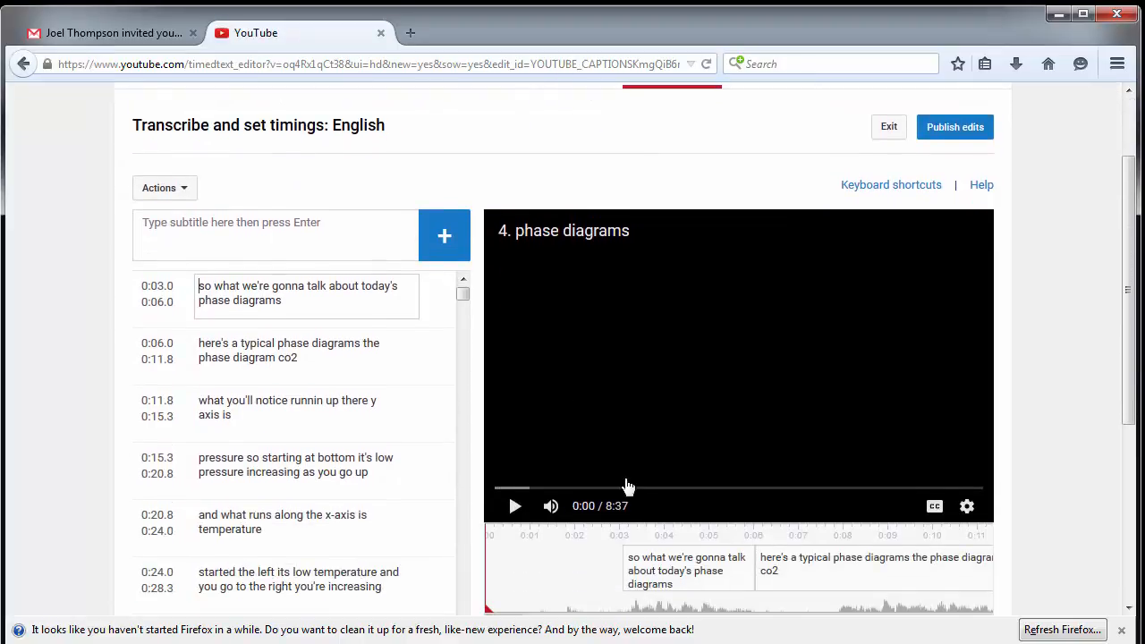
pyautogui.click(515, 508)
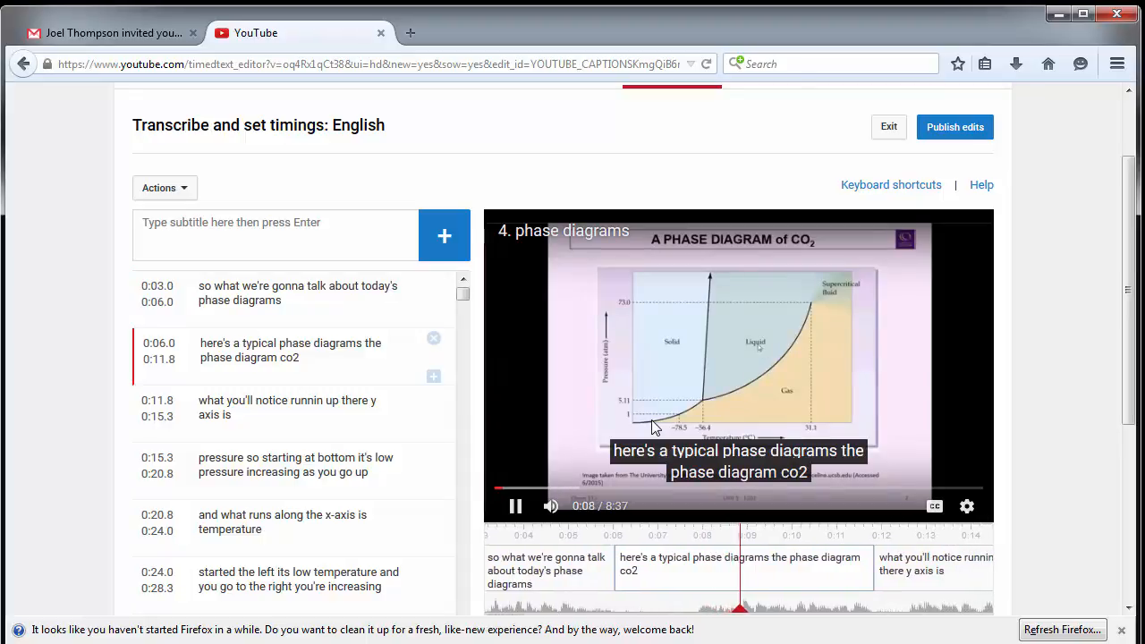
pyautogui.click(653, 426)
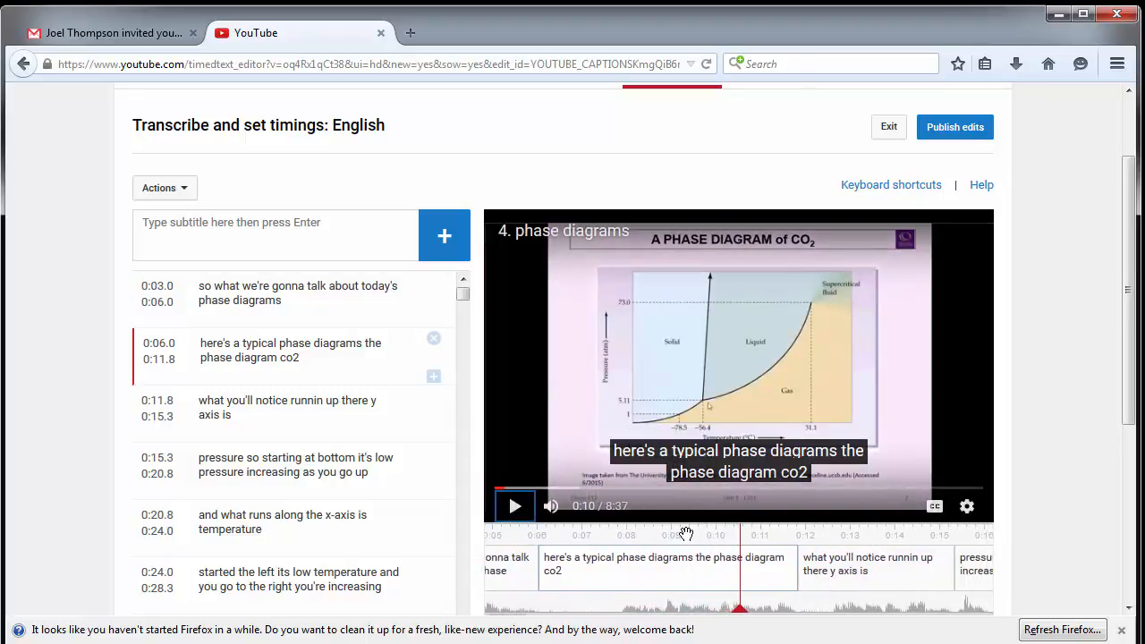
# Step: Correct the subtitle starting at 0:06.0 to read "here's a typical phase diagram the phase diagram co2"
pyautogui.moveTo(730, 578)
pyautogui.click(362, 349)
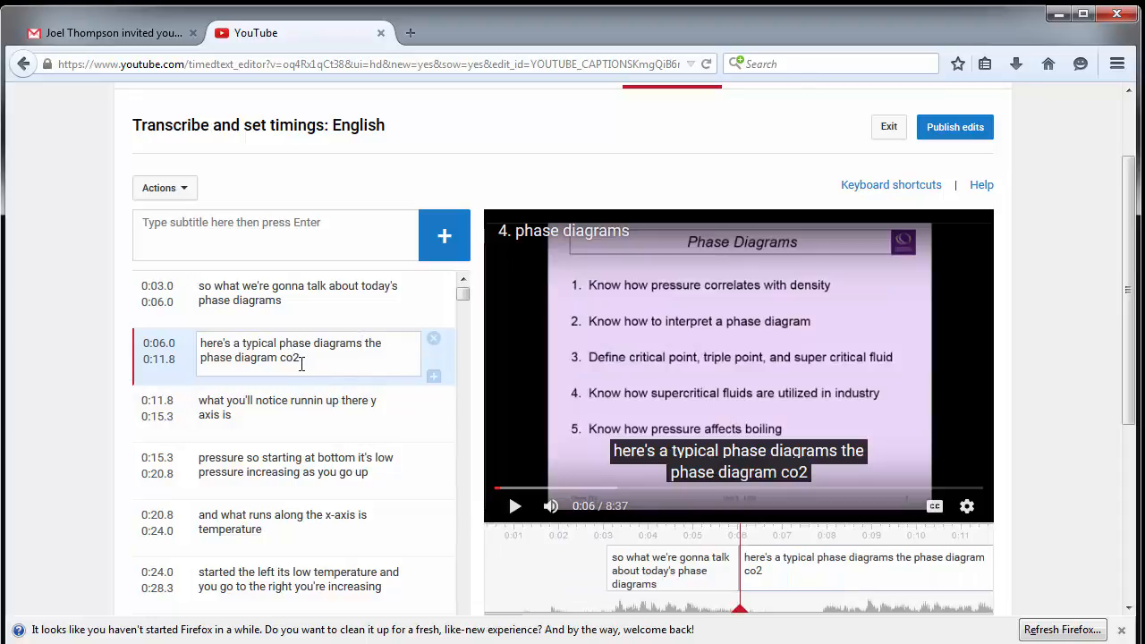
pyautogui.press('BackSpace')
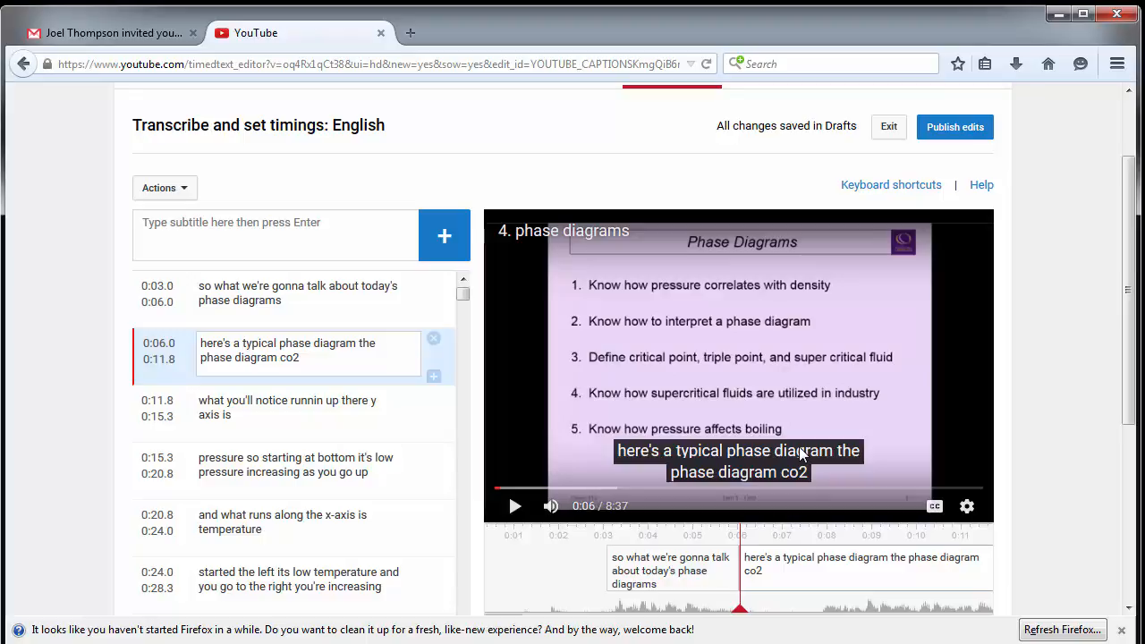
# Step: Play the video from 0:06 to about 0:12 to check the subtitles against the speech, and return playback to about 0:09
pyautogui.click(746, 371)
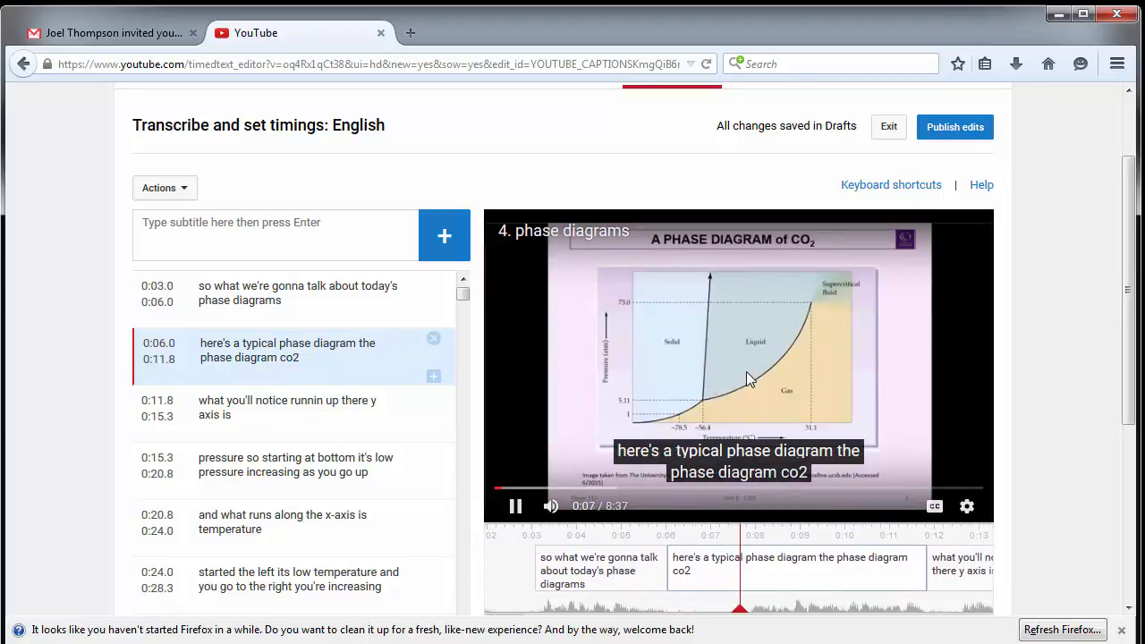
pyautogui.click(747, 371)
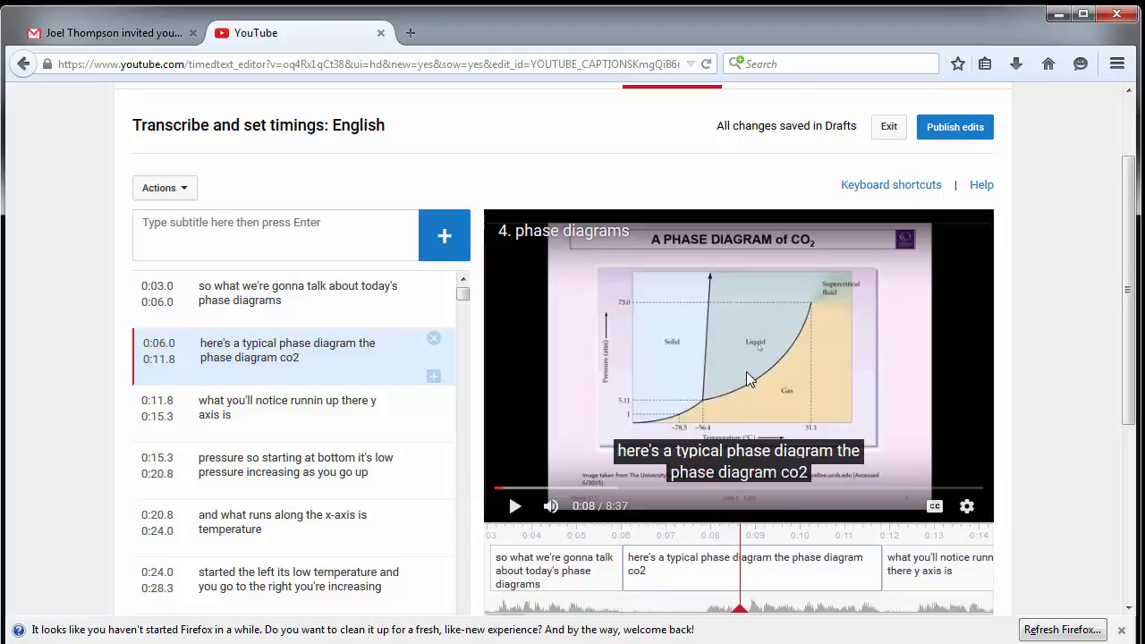
pyautogui.click(746, 371)
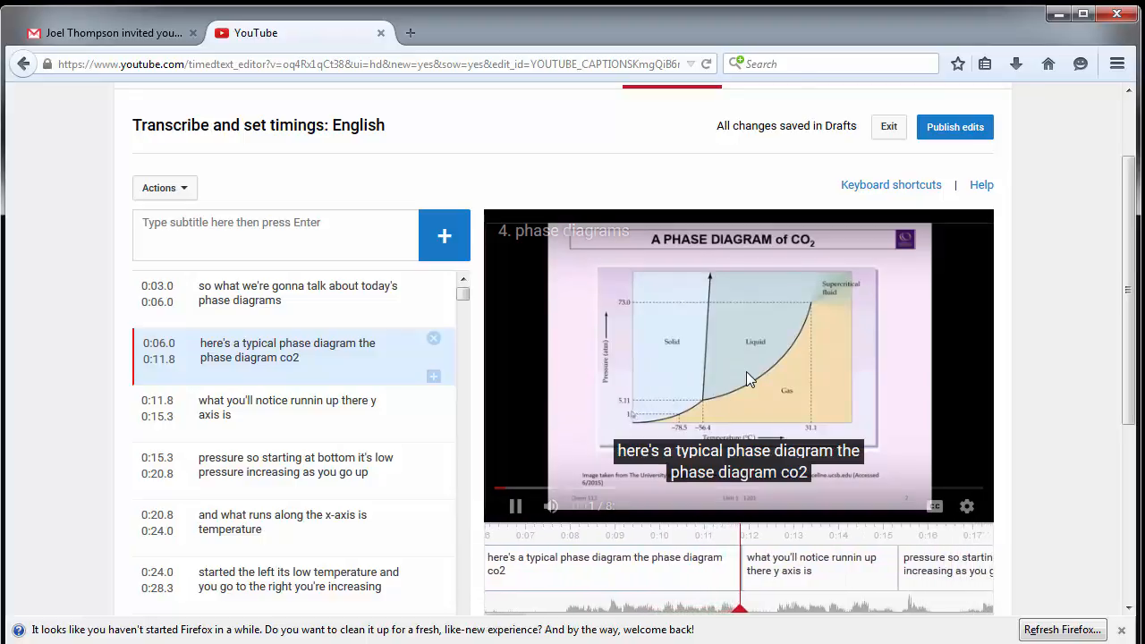
pyautogui.click(746, 371)
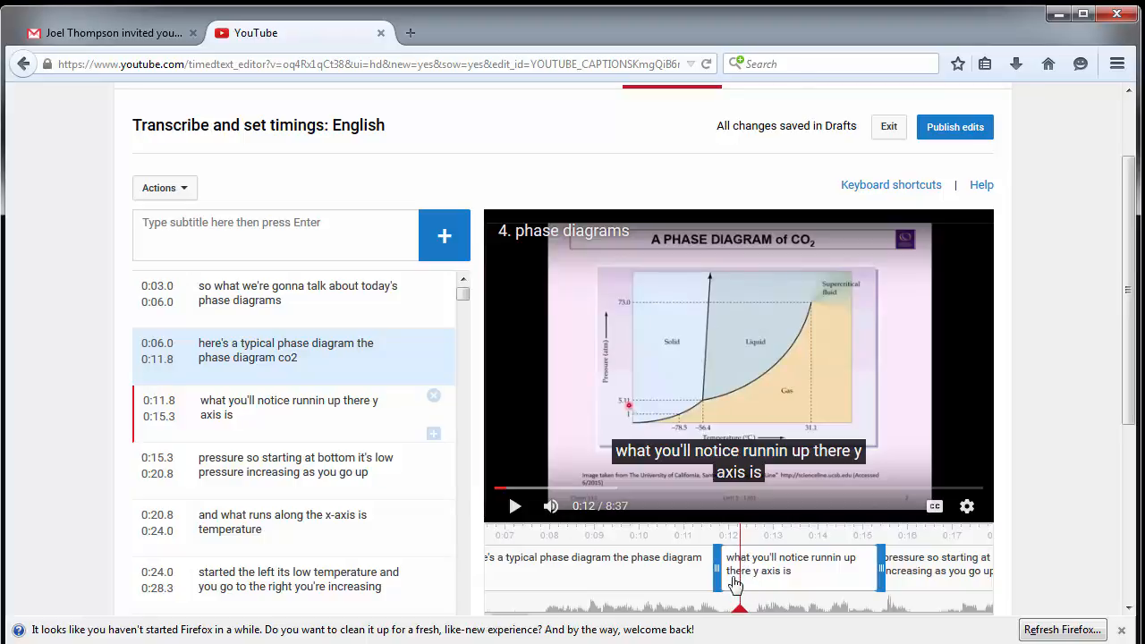
pyautogui.click(741, 553)
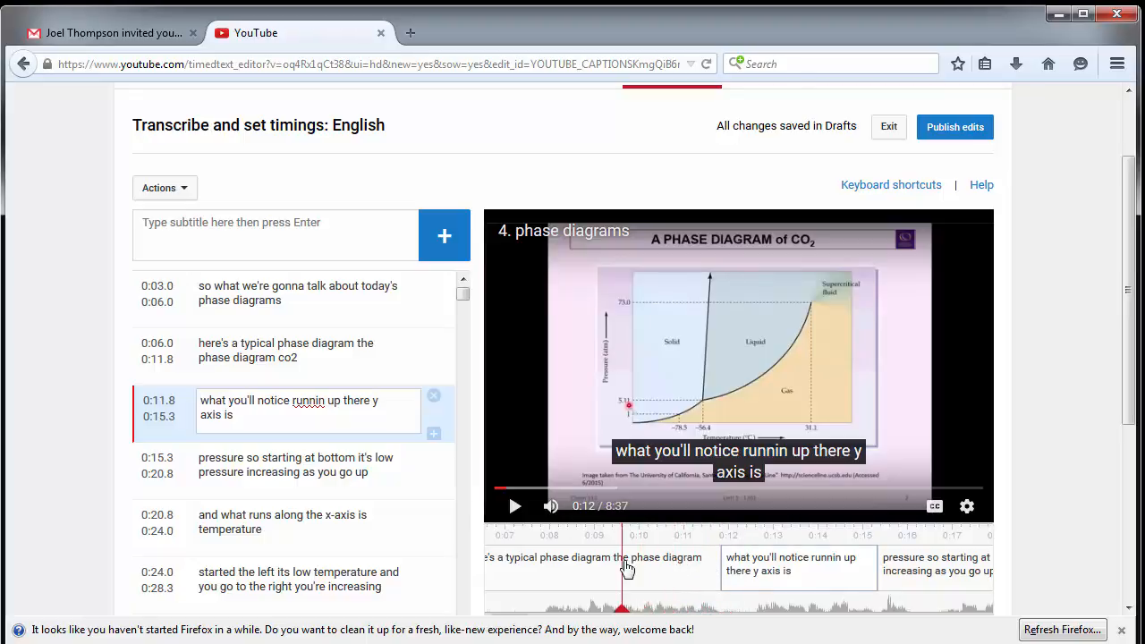
pyautogui.click(630, 564)
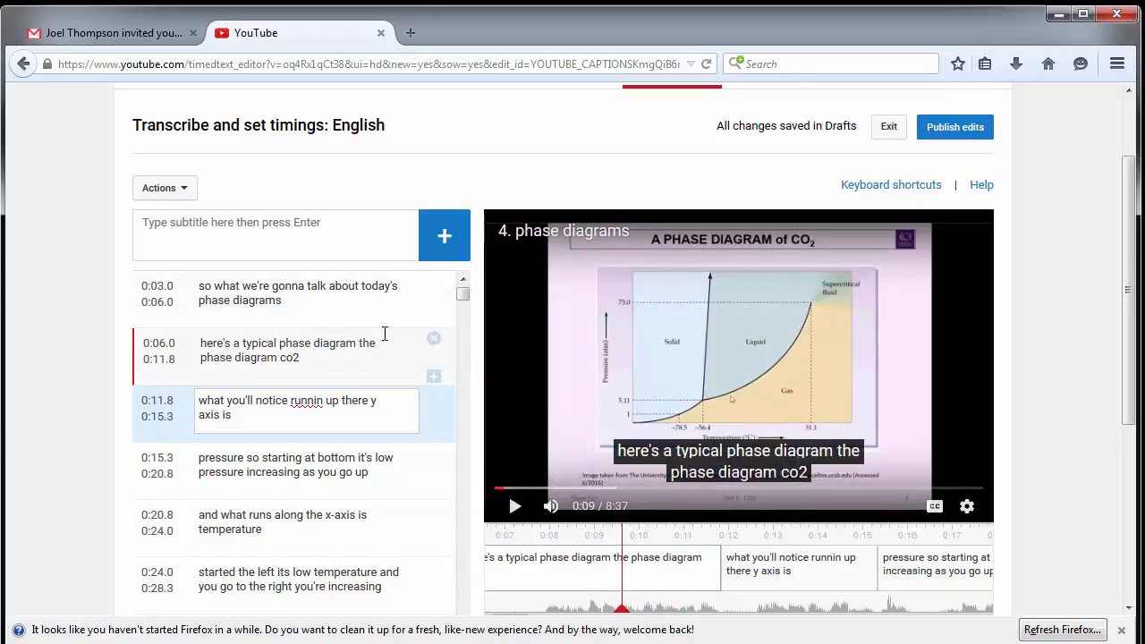
# Step: Capitalize the compound's formula as "CO2" in the subtitle starting at 0:06.0
pyautogui.click(293, 360)
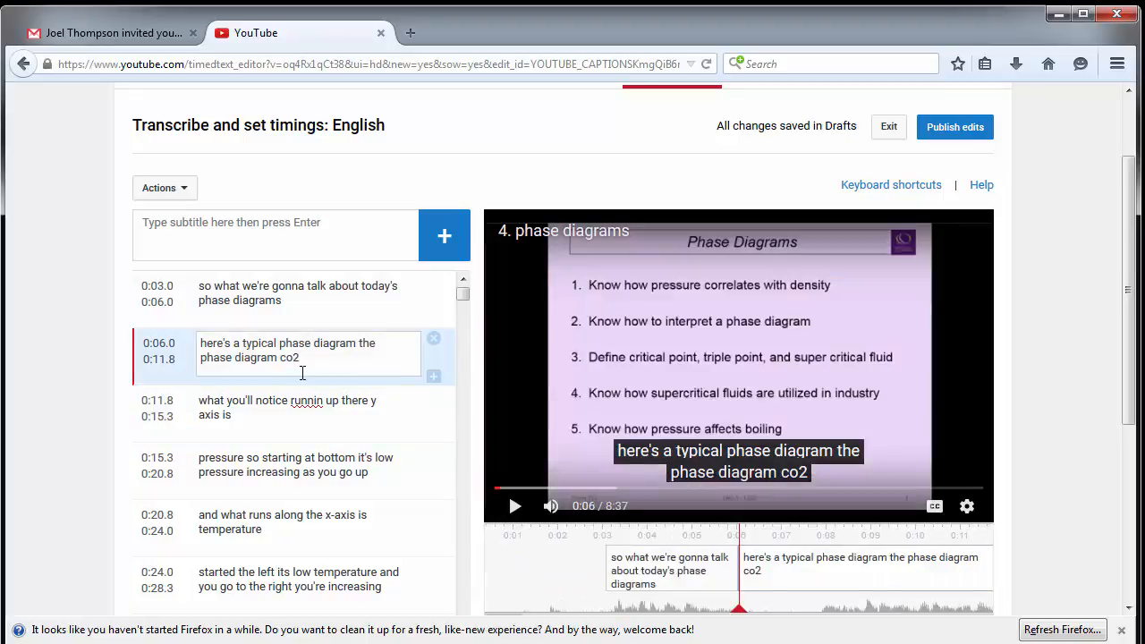
pyautogui.press('BackSpace')
pyautogui.press('BackSpace')
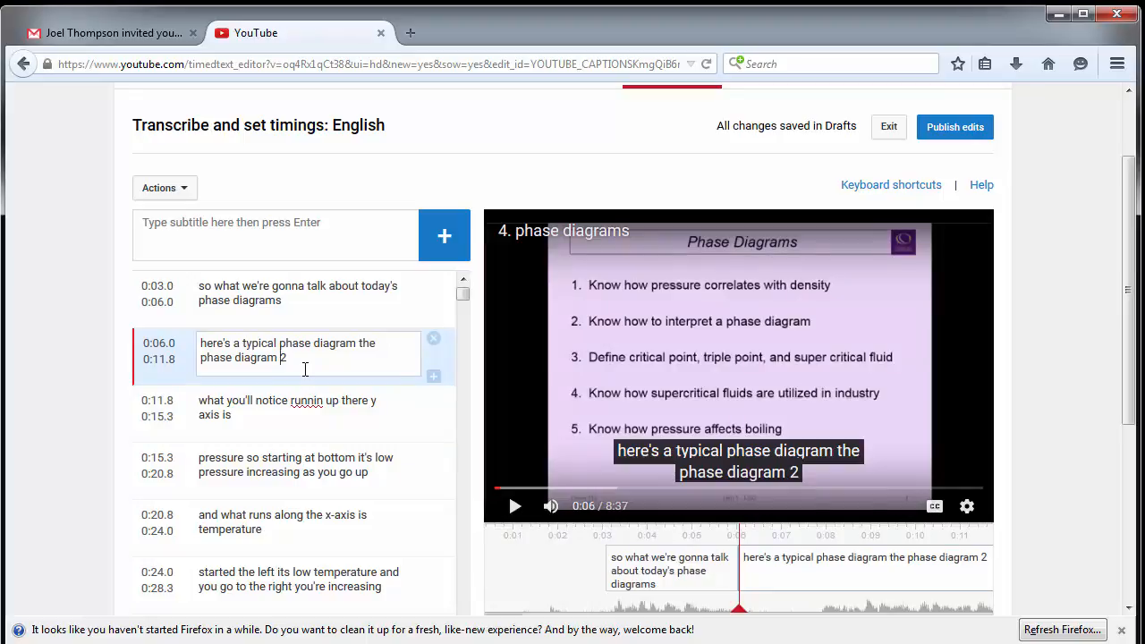
pyautogui.write('CO')
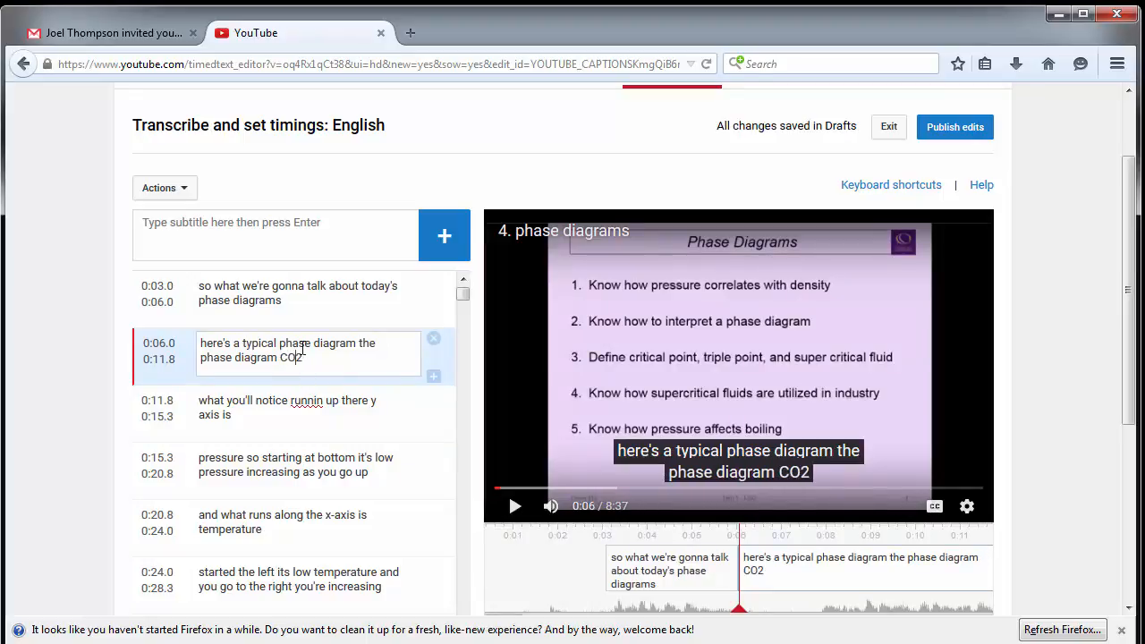
pyautogui.moveTo(304, 358); pyautogui.dragTo(298, 359)
pyautogui.rightClick(299, 358)
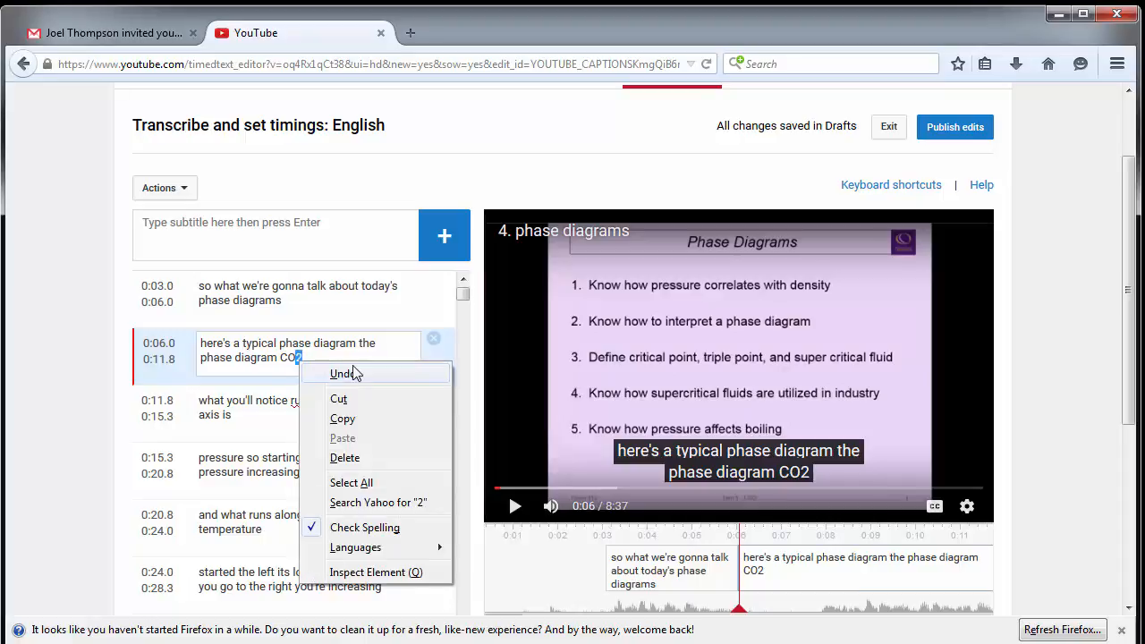
pyautogui.click(329, 358)
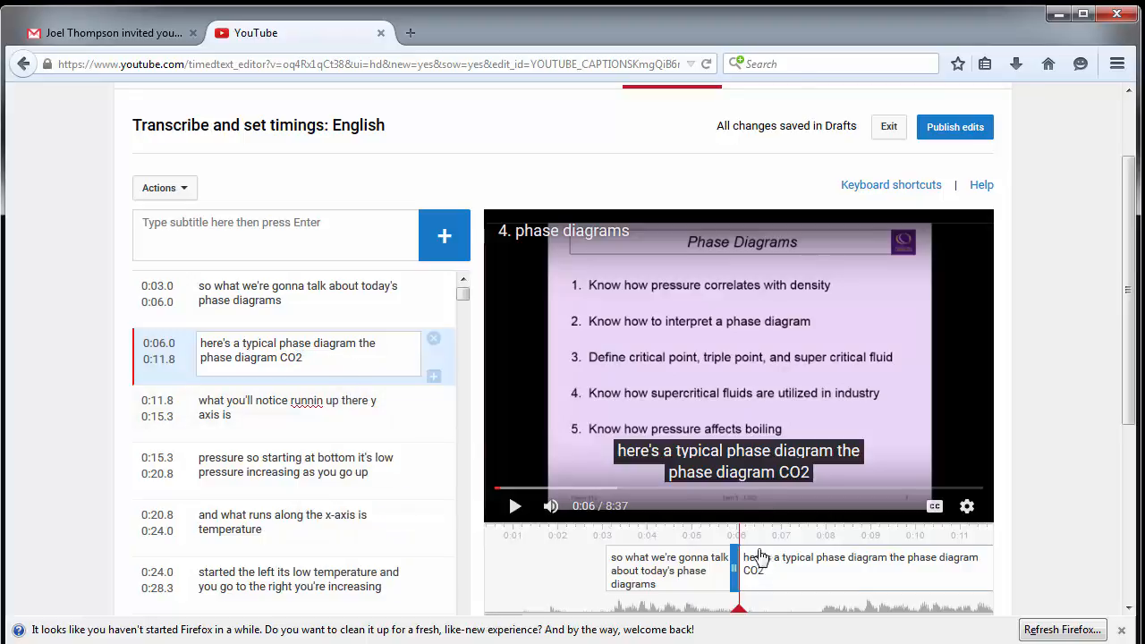
# Step: Check the subtitle starting at 0:11.8 against the speech and correct it to read "what you'll notice running up the y axis is"
pyautogui.click(800, 366)
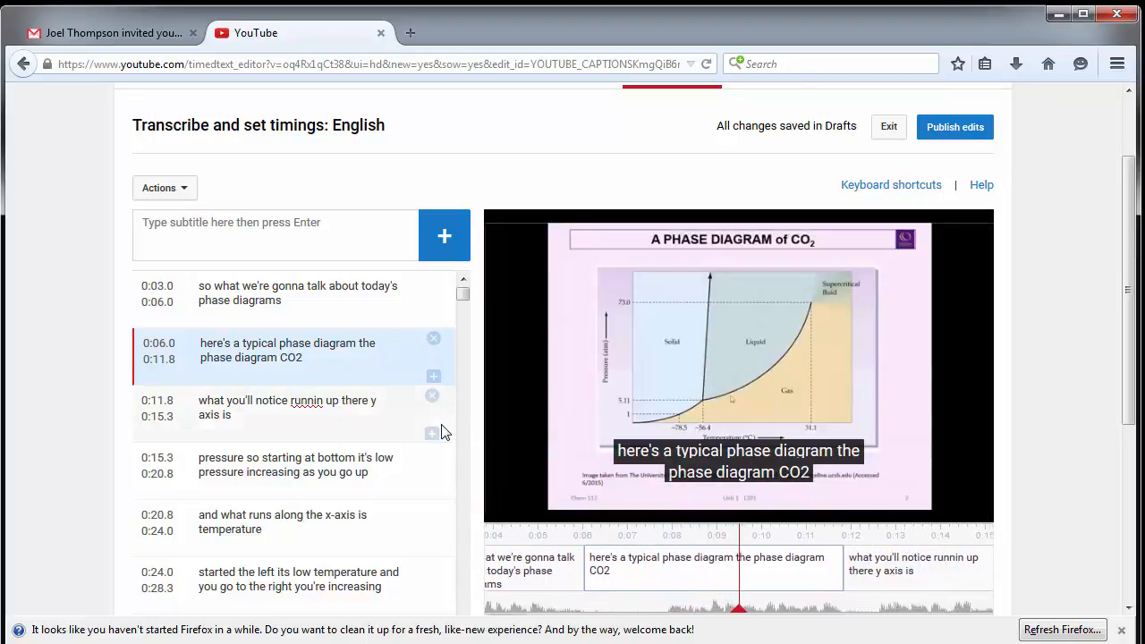
pyautogui.moveTo(751, 364)
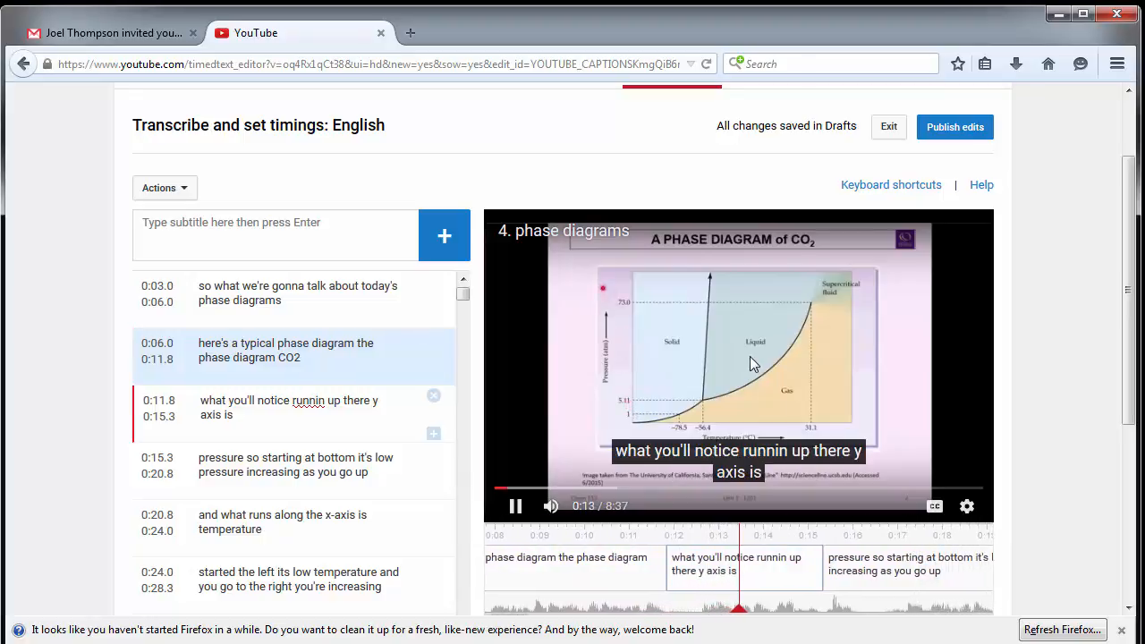
pyautogui.click(751, 365)
pyautogui.click(750, 364)
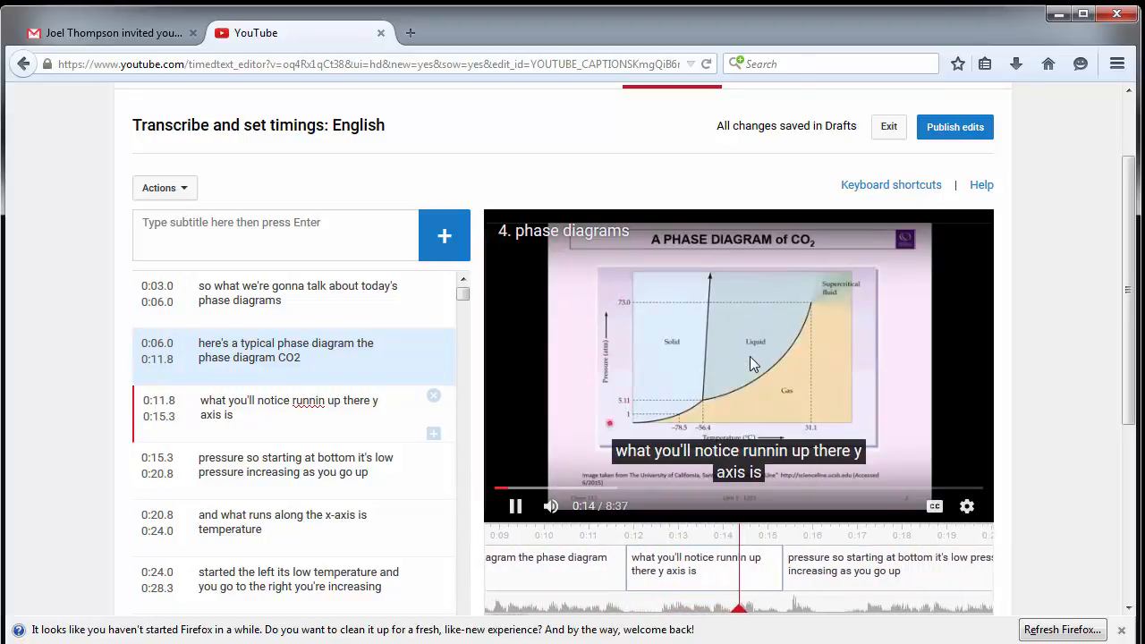
pyautogui.click(750, 363)
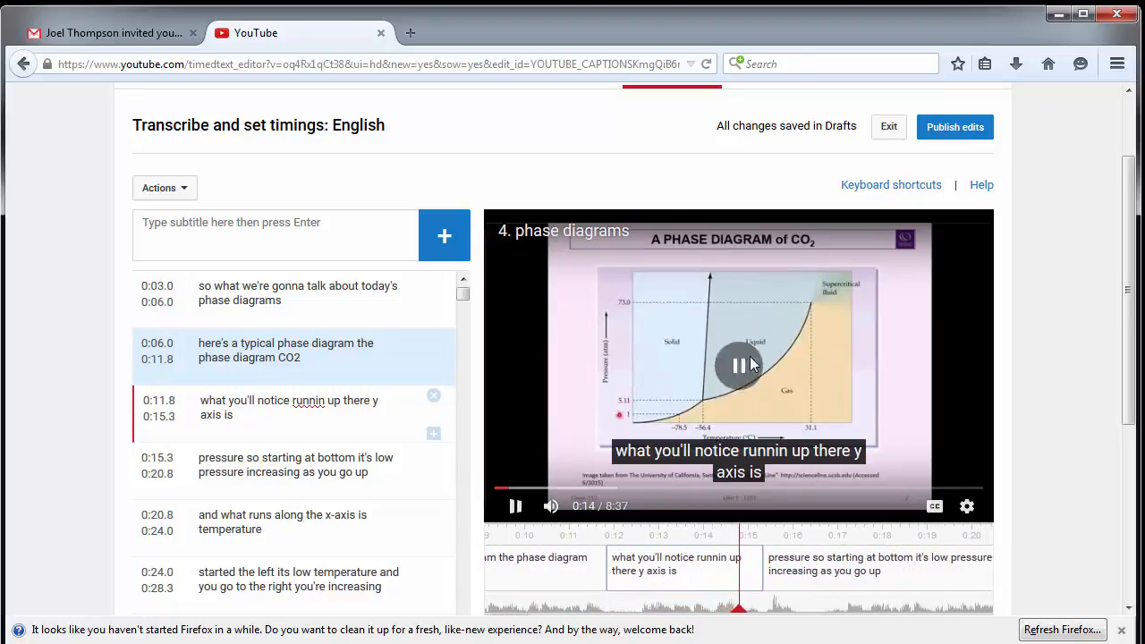
pyautogui.click(323, 405)
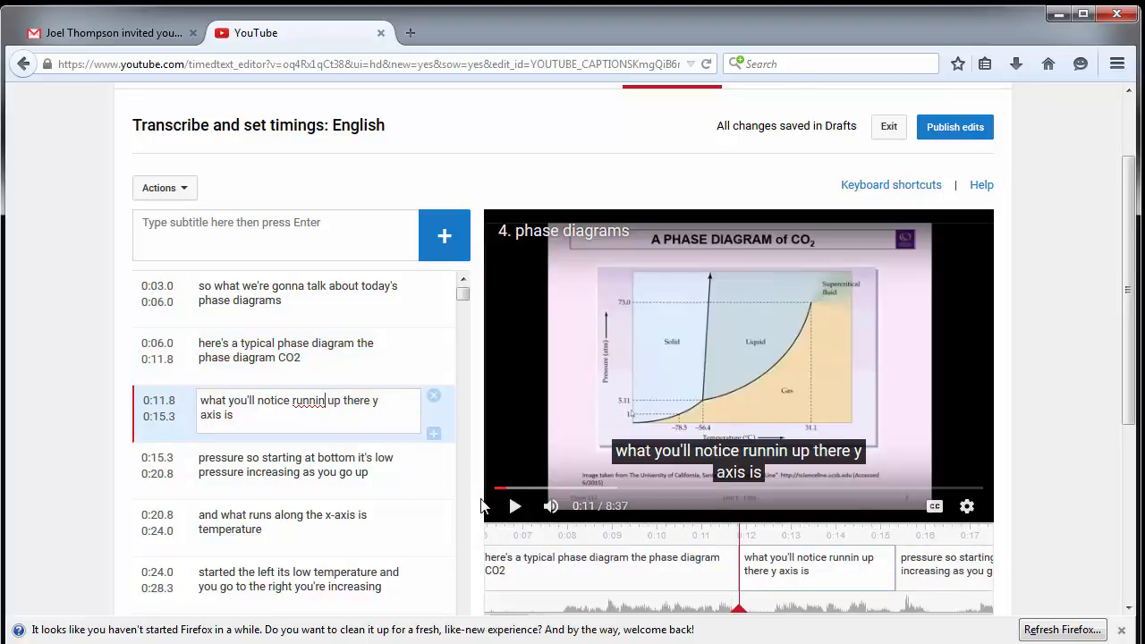
pyautogui.write('g')
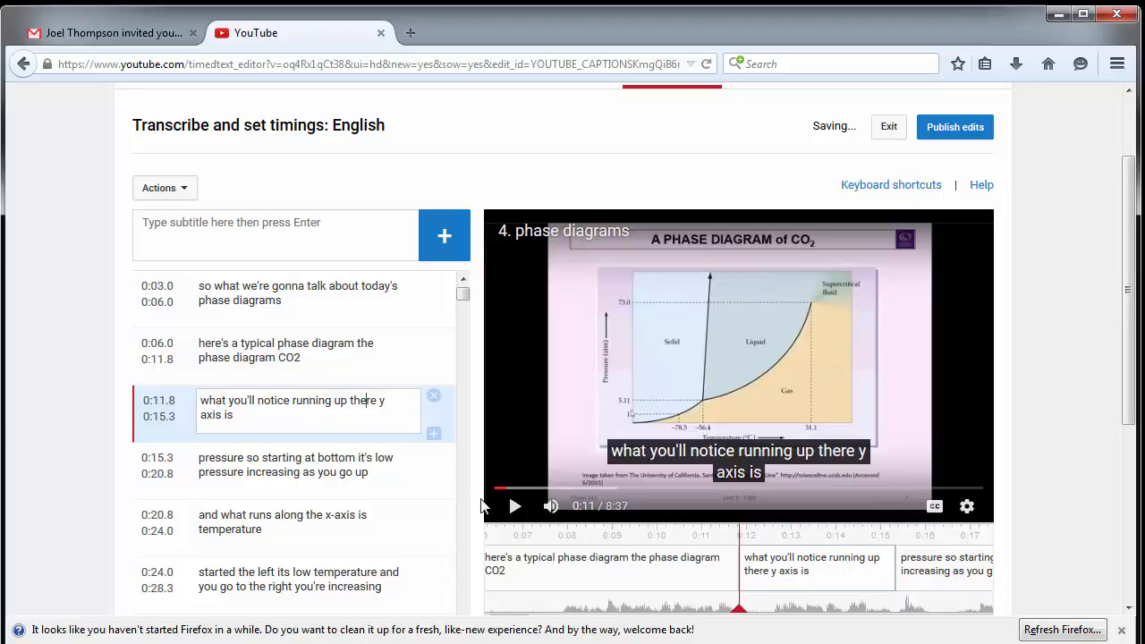
pyautogui.press('BackSpace')
pyautogui.press('BackSpace')
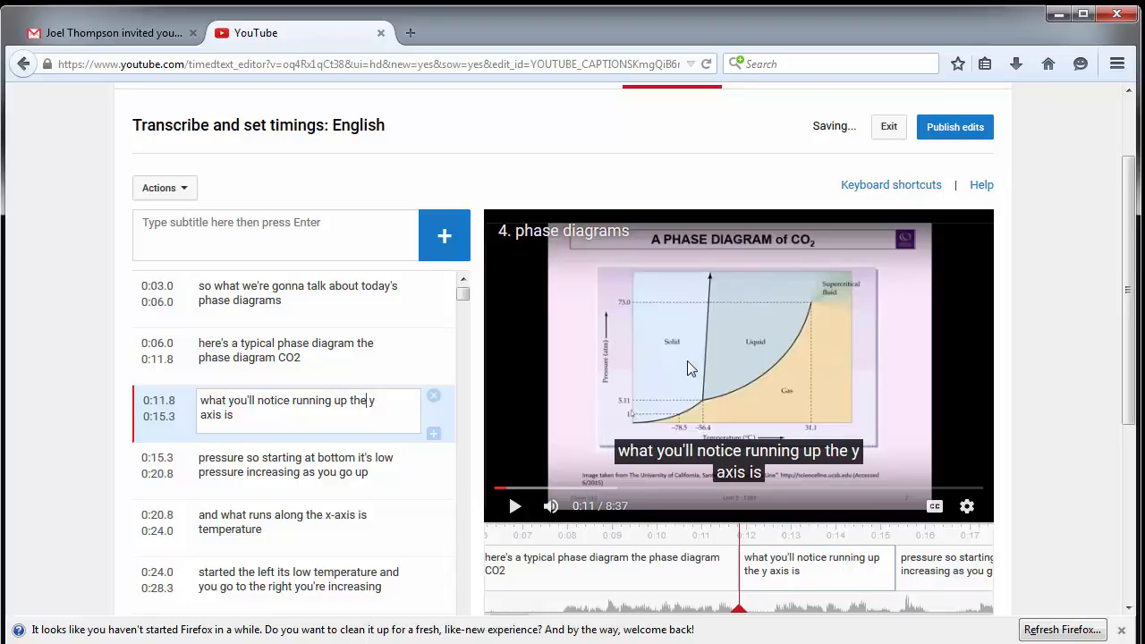
# Step: Play on to about 0:21 and insert "the" before "bottom" in the subtitle starting at 0:15.3
pyautogui.click(687, 362)
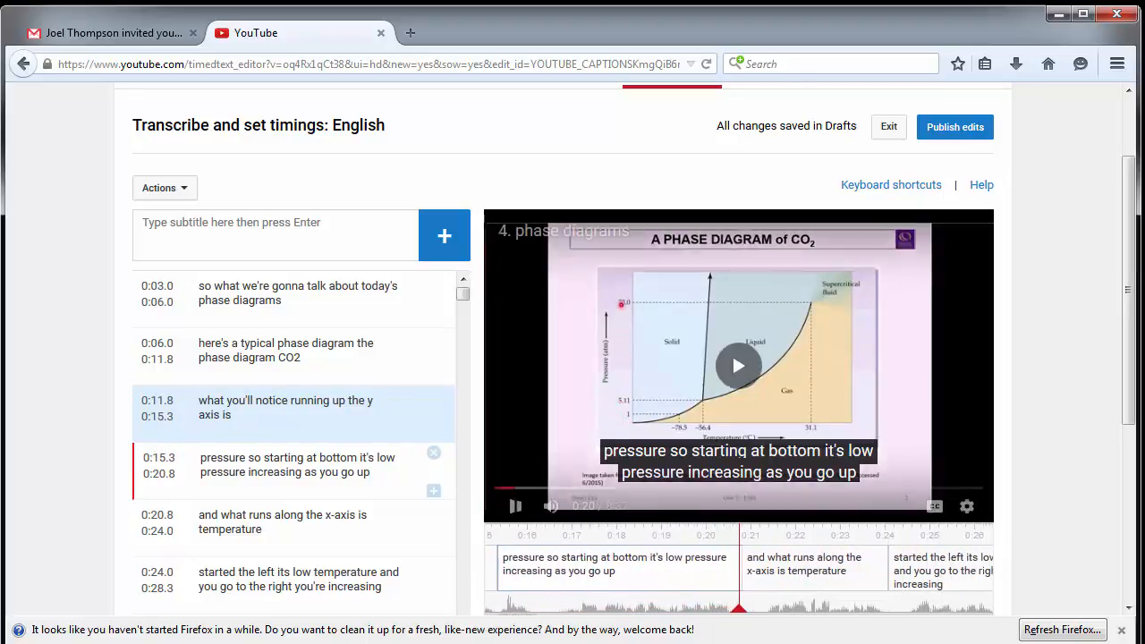
pyautogui.click(695, 383)
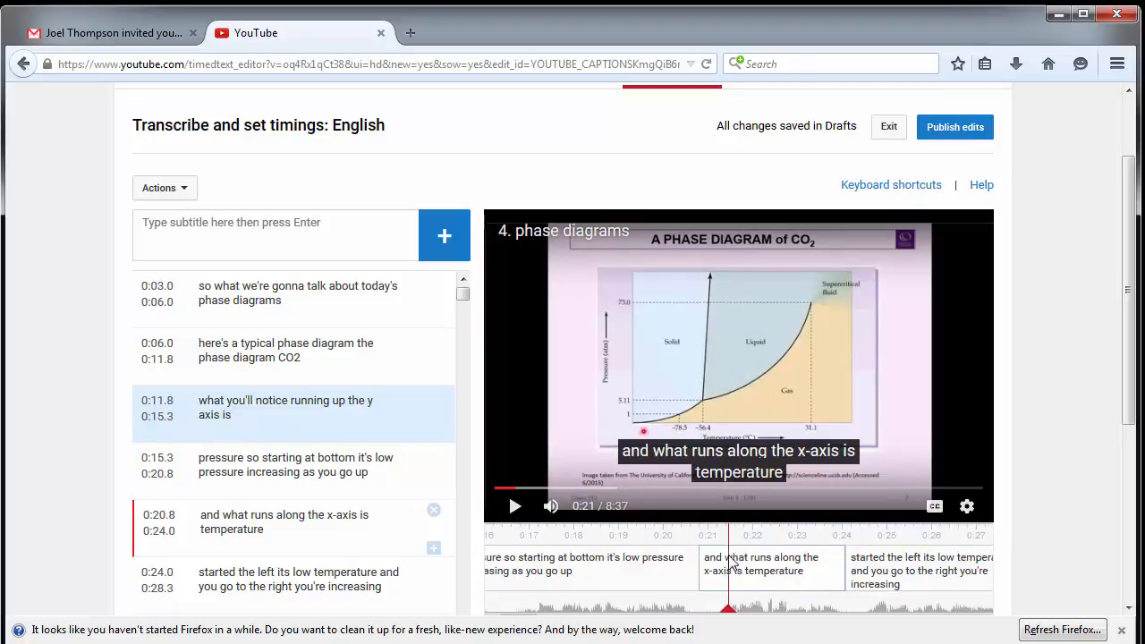
pyautogui.click(584, 562)
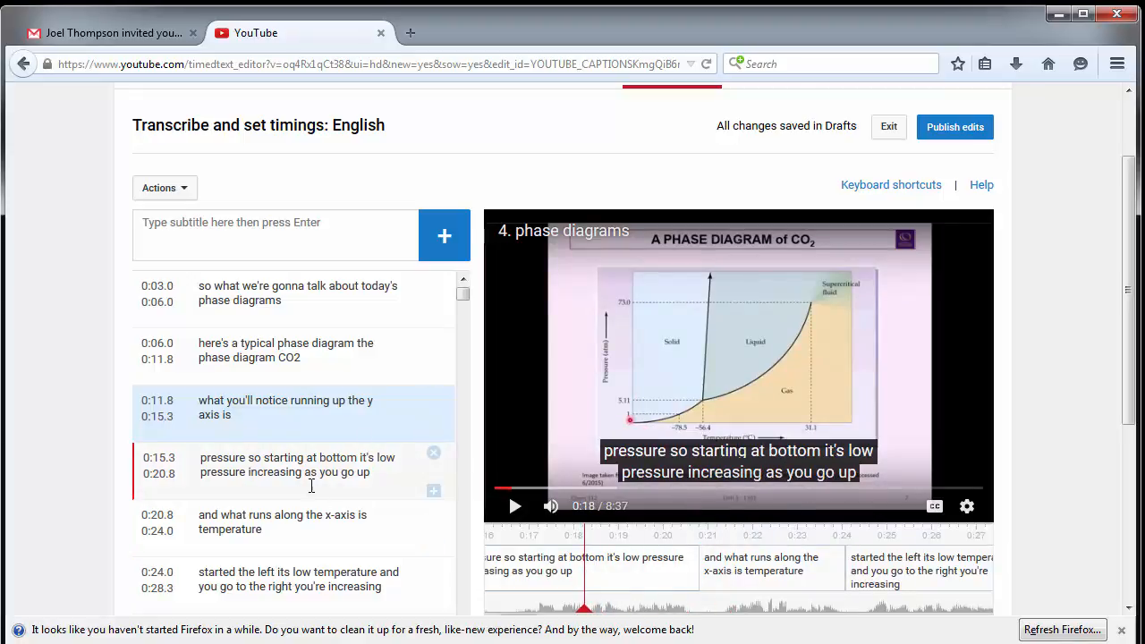
pyautogui.click(321, 457)
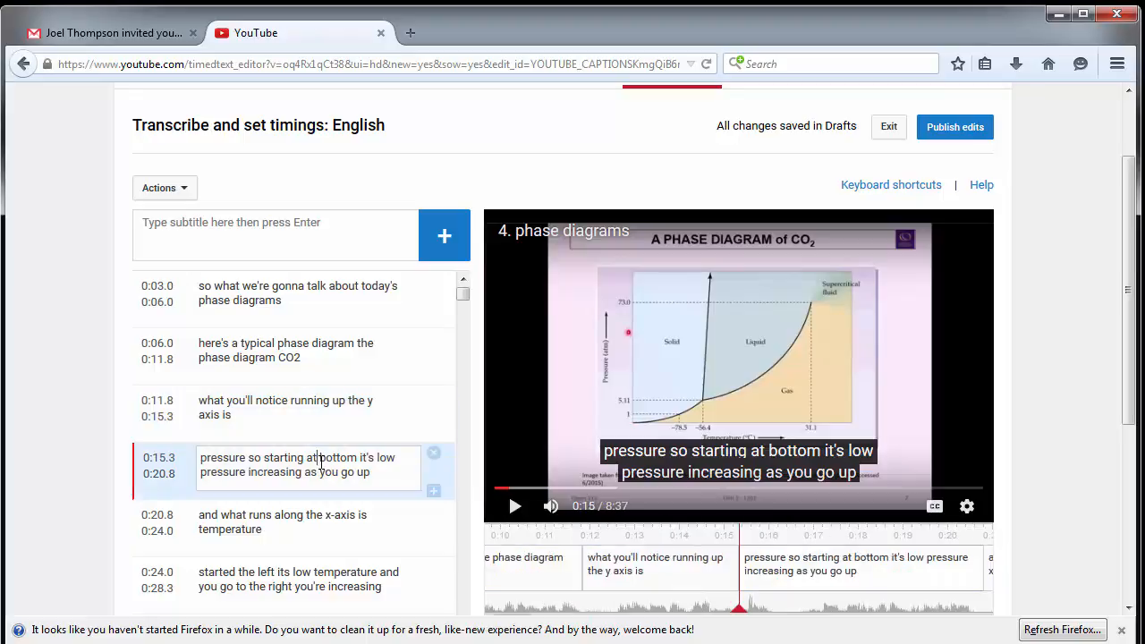
pyautogui.write('the')
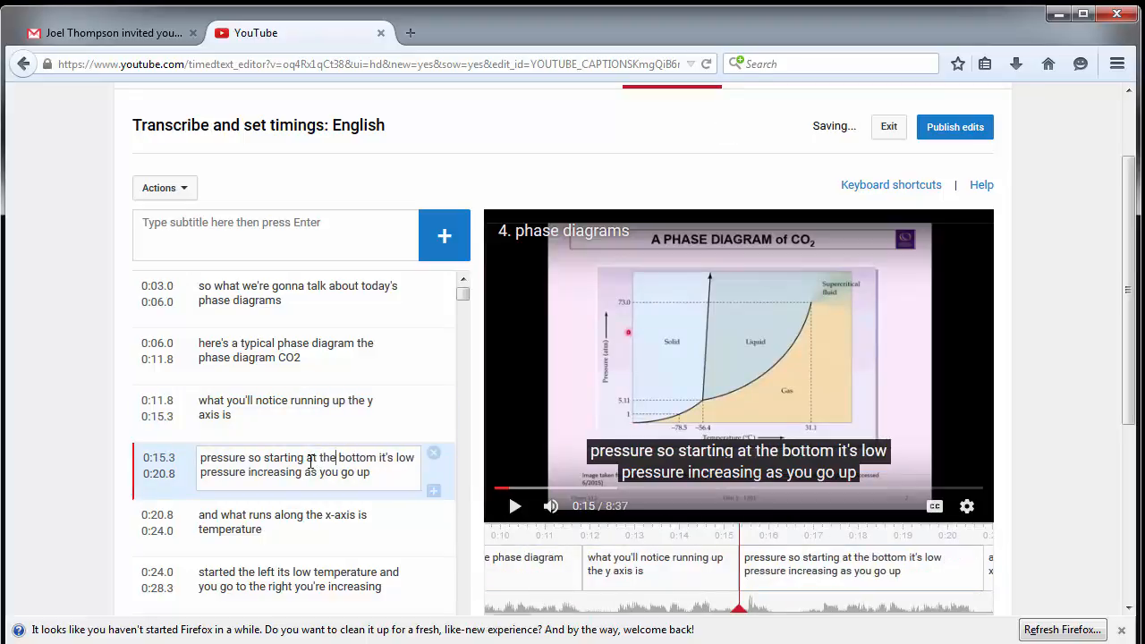
# Step: Replay the subtitle starting at 0:15.3 to check it and publish the subtitle edits
pyautogui.click(749, 378)
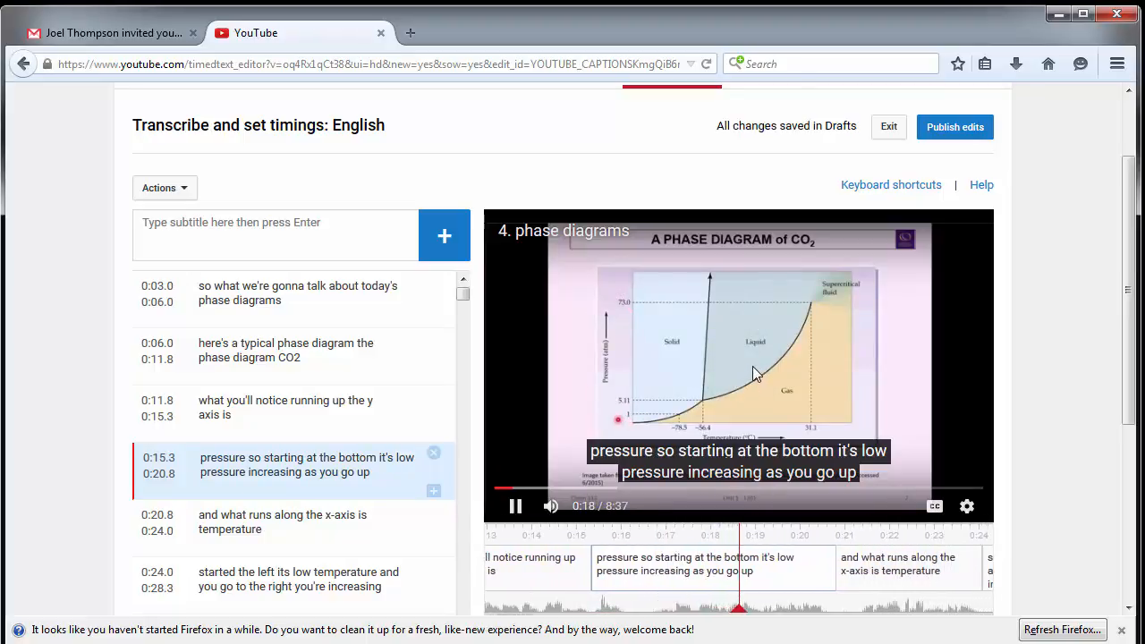
pyautogui.click(760, 354)
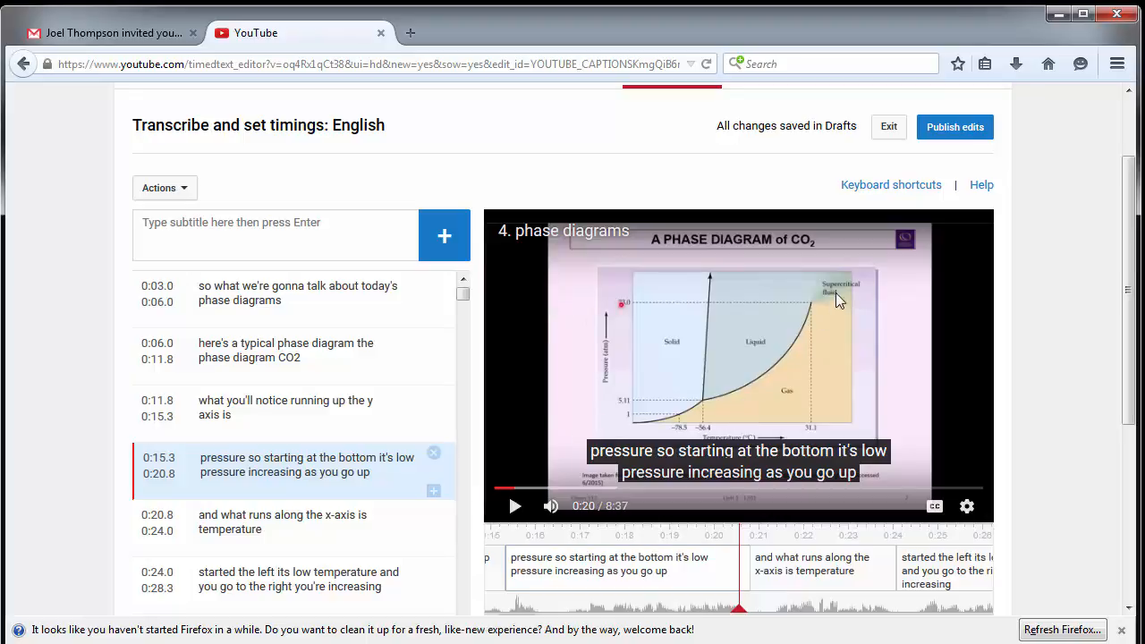
pyautogui.click(965, 131)
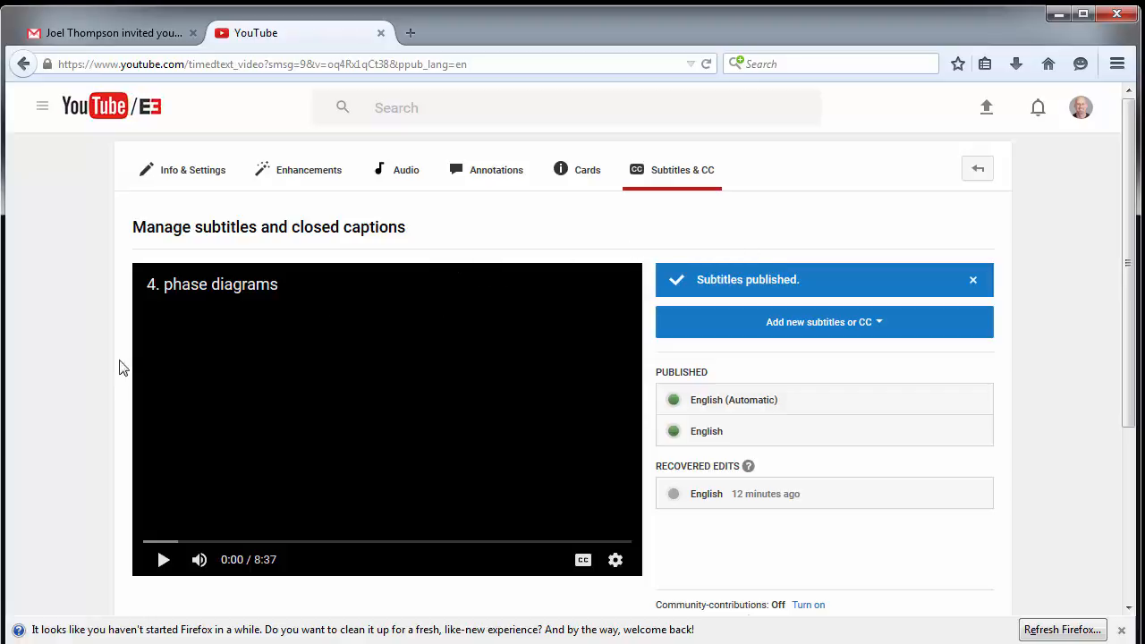
# Step: Go to the list of videos on the Chemistry Talks With Dr T channel and open "4. phase diagrams" for viewing
pyautogui.click(41, 111)
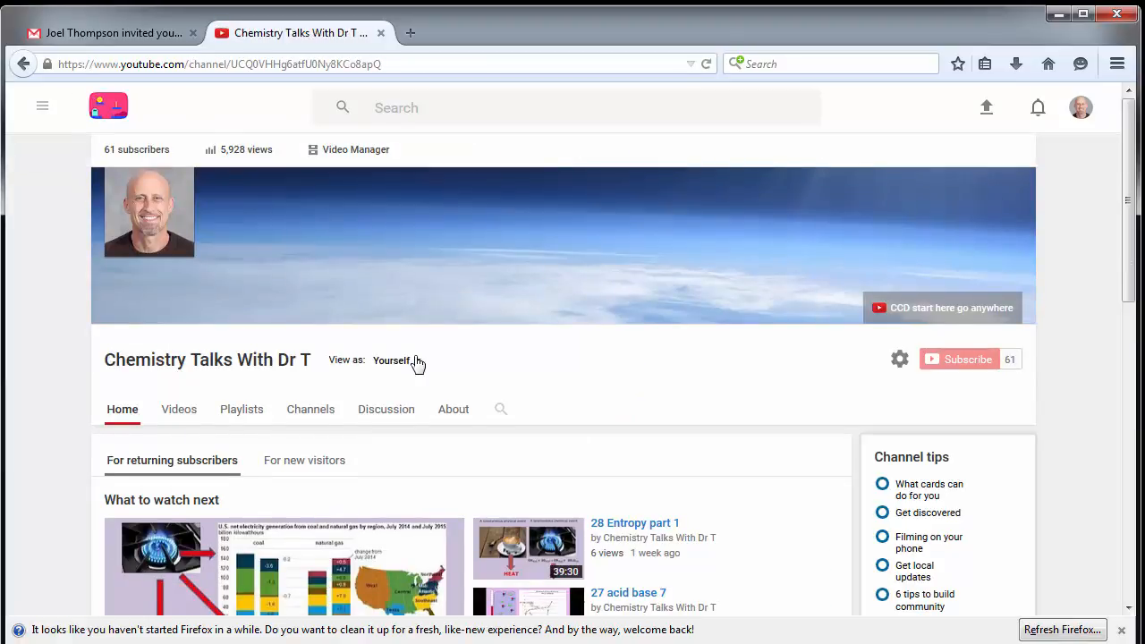
pyautogui.scroll(-5, 417, 363)
pyautogui.scroll(5, 417, 363)
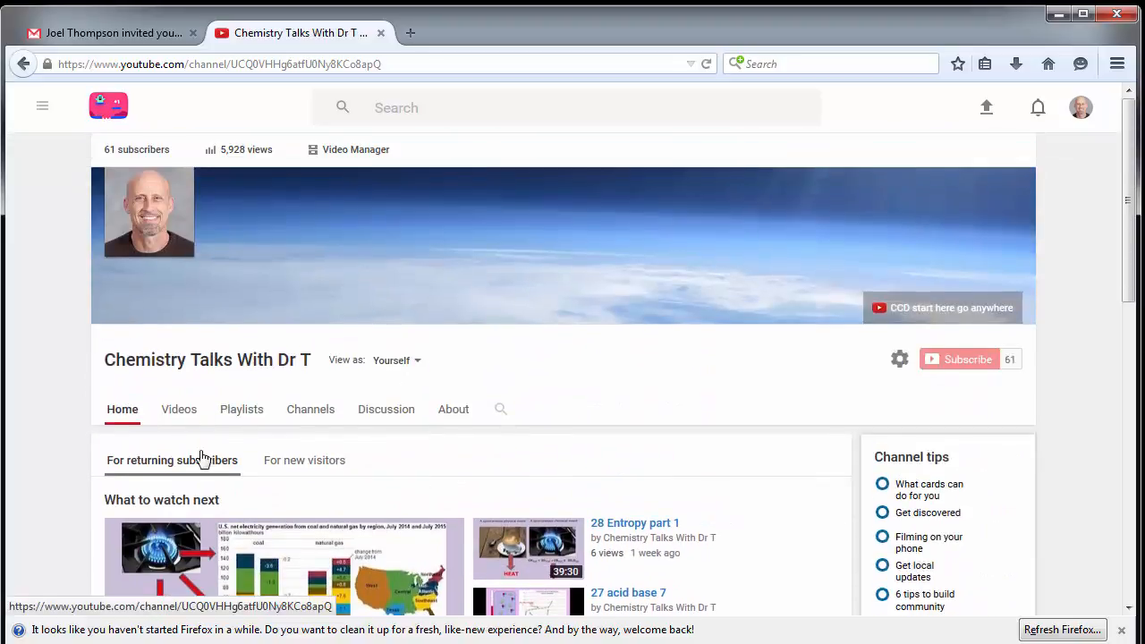
pyautogui.click(179, 409)
pyautogui.scroll(-4, 508, 361)
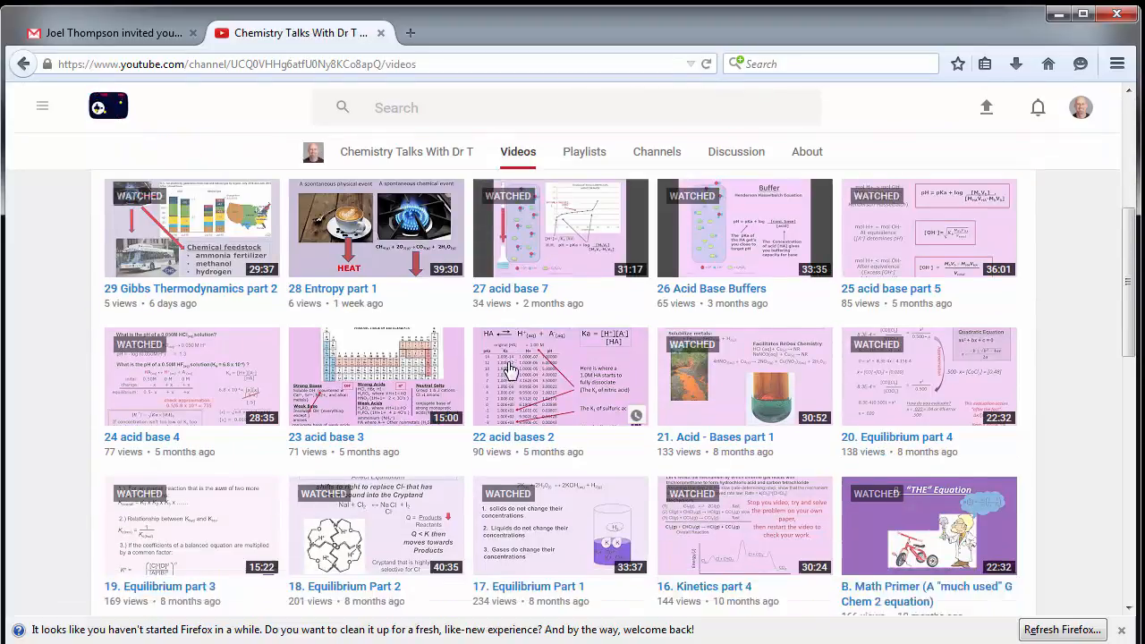
pyautogui.scroll(-9, 507, 362)
pyautogui.scroll(3, 508, 367)
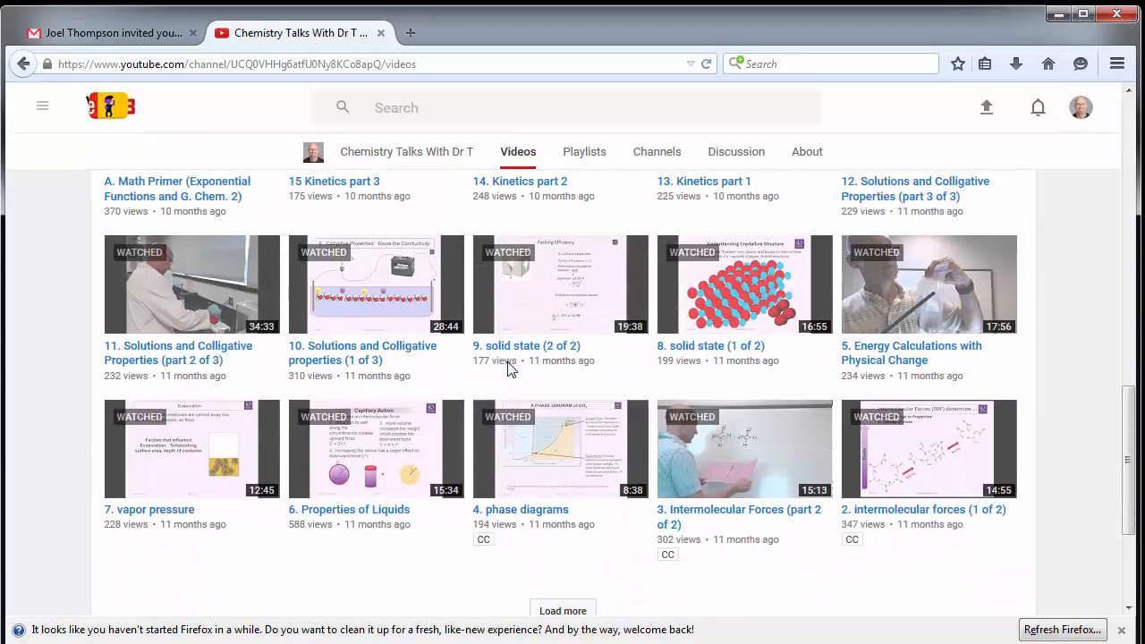
pyautogui.click(545, 453)
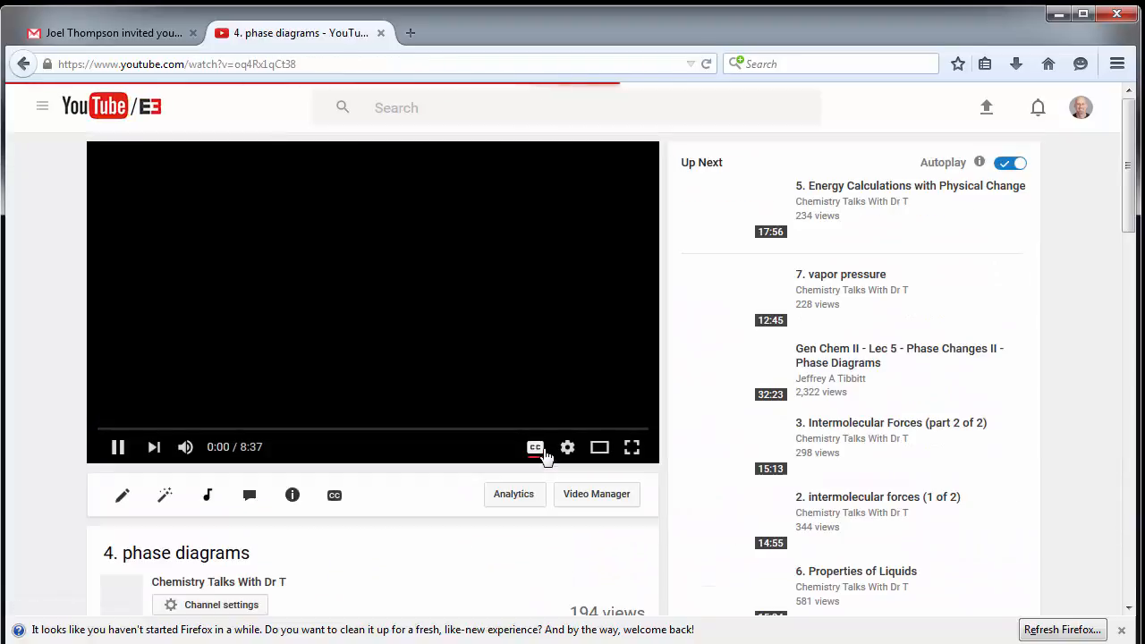